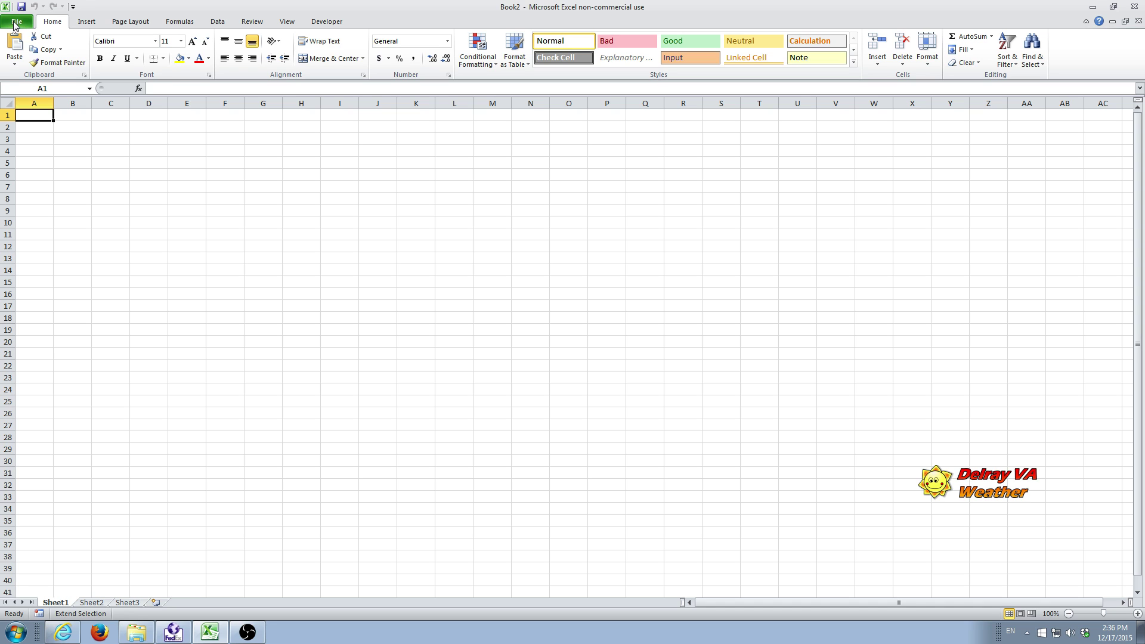
Show the Recent workbooks and places list in Excel's File backstage
{"action": "left_click", "coordinate": [17, 25]}
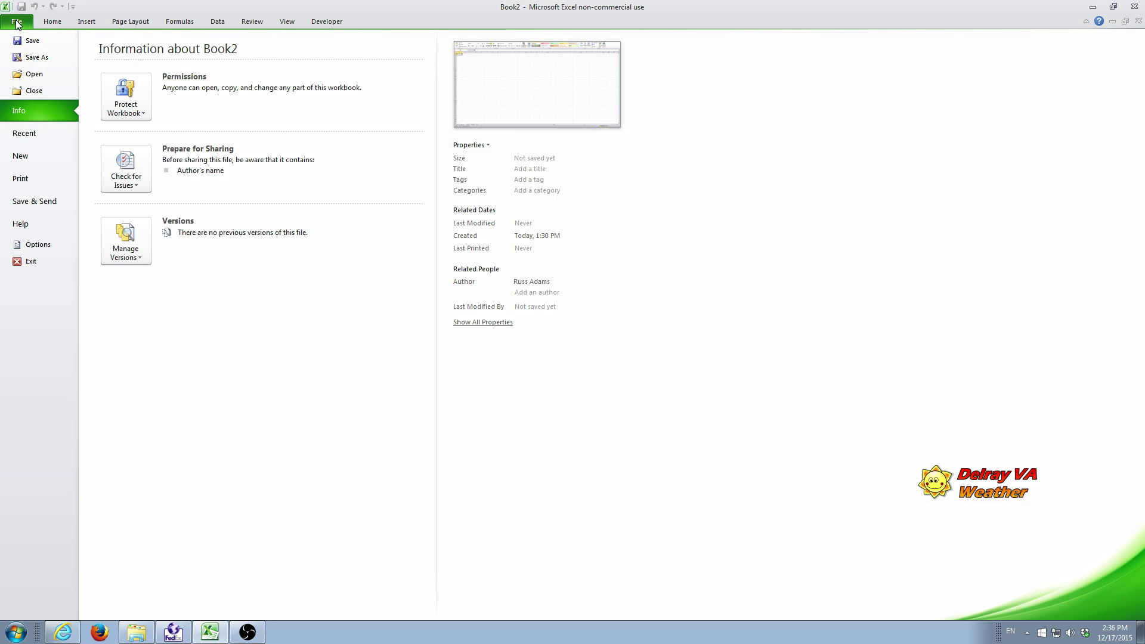
{"action": "left_click", "coordinate": [24, 135]}
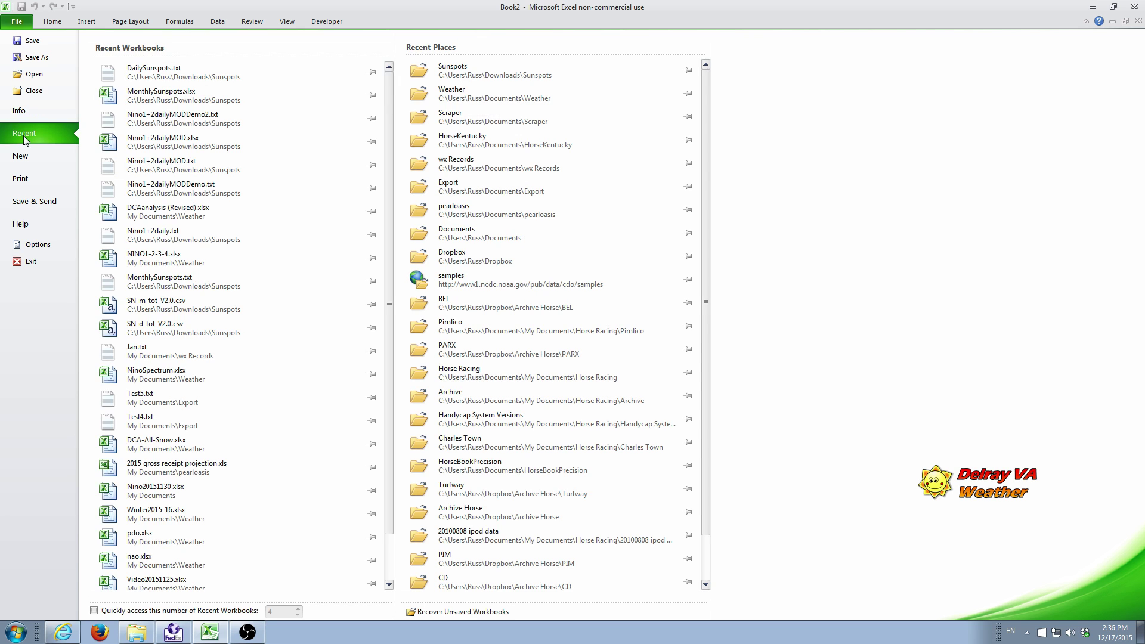
Open DailySunspots.txt from Recent Workbooks and choose Delimited in the Text Import Wizard
{"action": "left_click", "coordinate": [170, 73]}
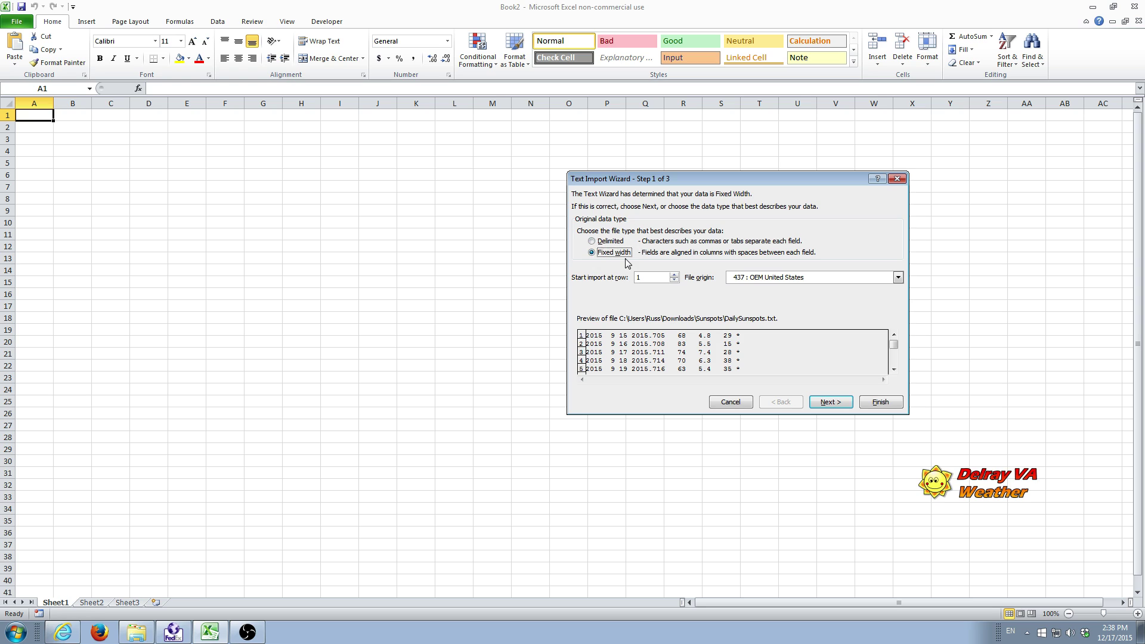
{"action": "left_click", "coordinate": [593, 241]}
Add Space as a delimiter alongside Tab so the sunspot preview splits into columns
{"action": "left_click", "coordinate": [831, 403]}
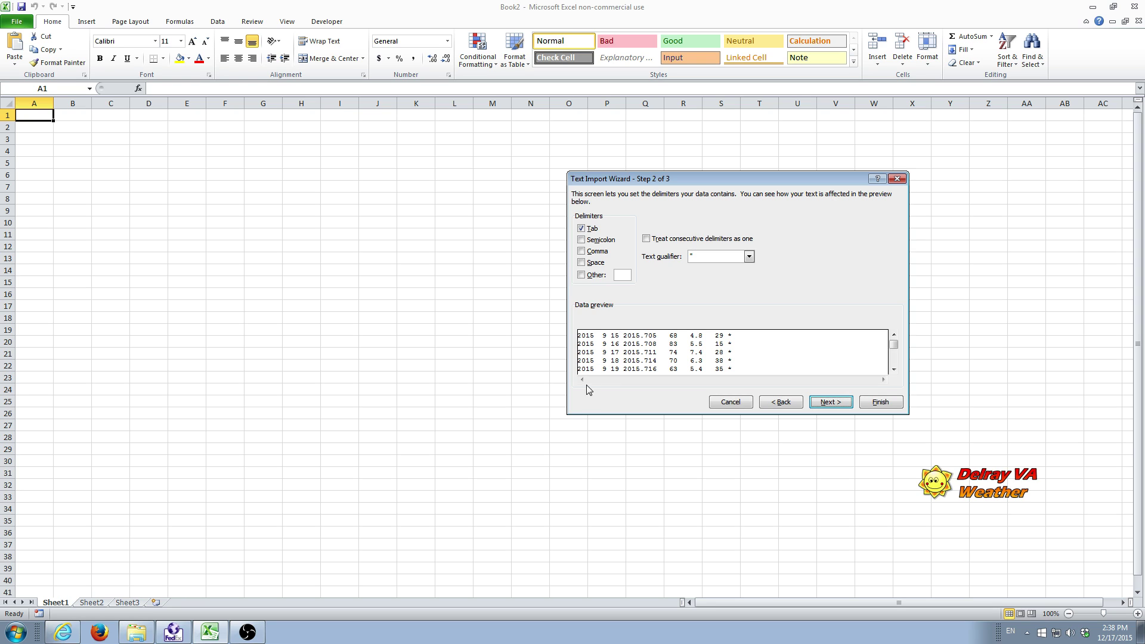
{"action": "left_click", "coordinate": [581, 264]}
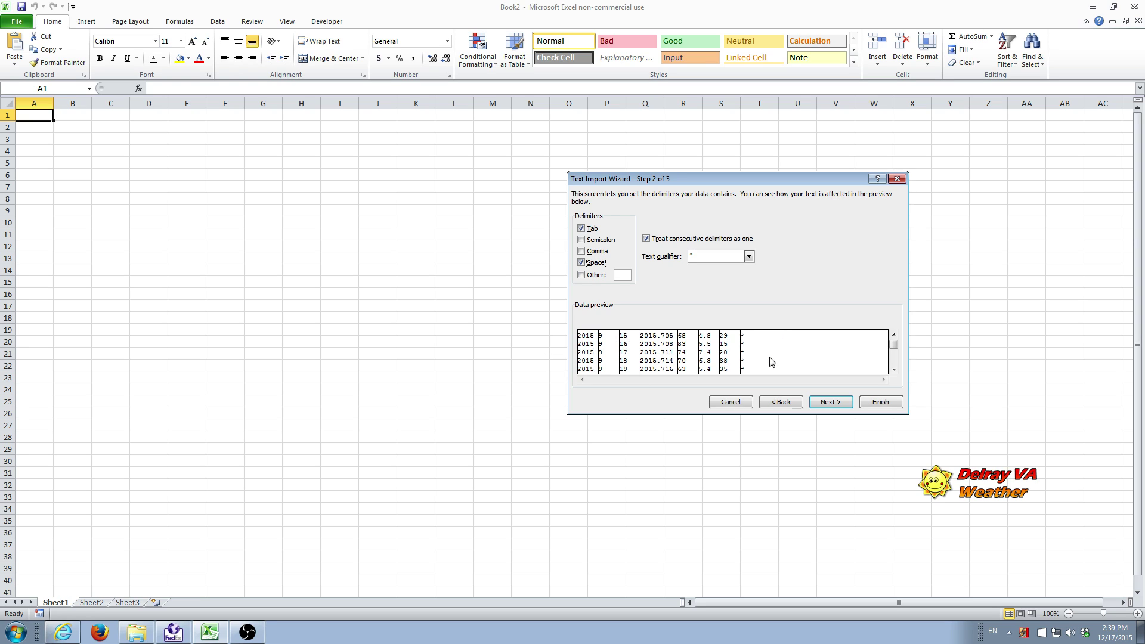
In step 3, set the last asterisk column to 'Do not import column (skip)'
{"action": "left_click", "coordinate": [837, 406]}
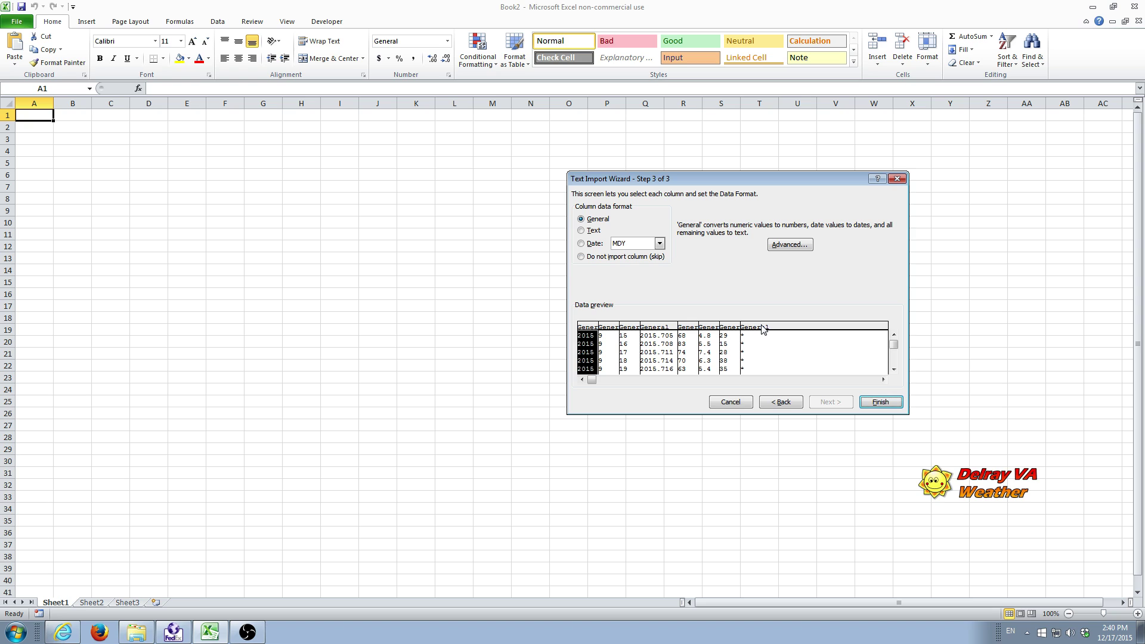
{"action": "left_click", "coordinate": [763, 329]}
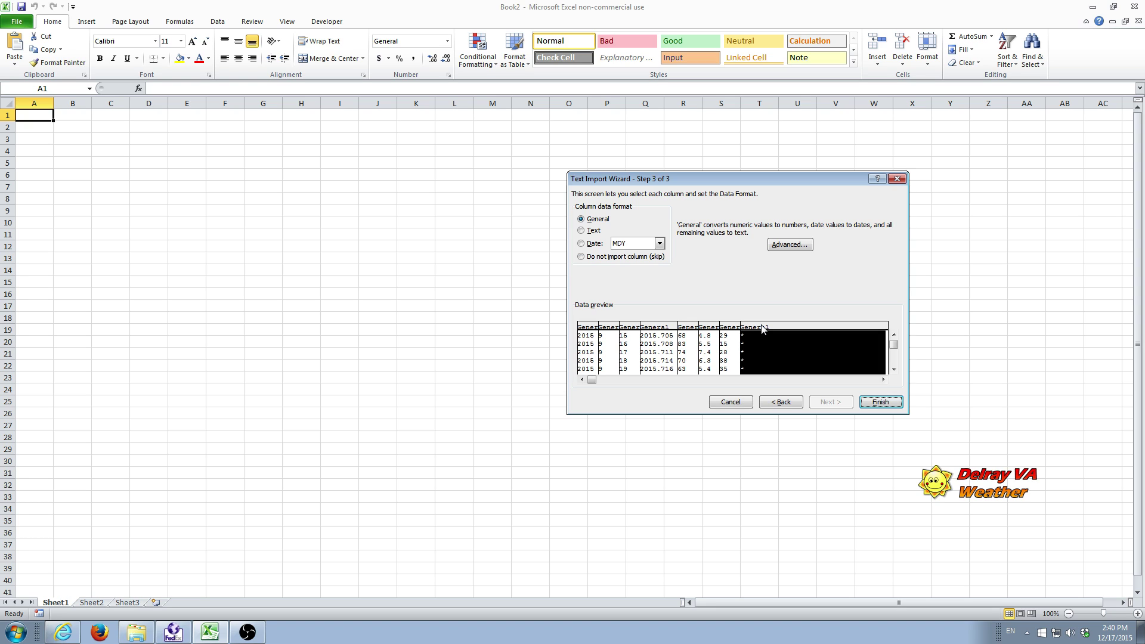
{"action": "left_click", "coordinate": [582, 257]}
Finish importing the sunspot data into columns A–G and select cell K1
{"action": "left_click", "coordinate": [881, 403]}
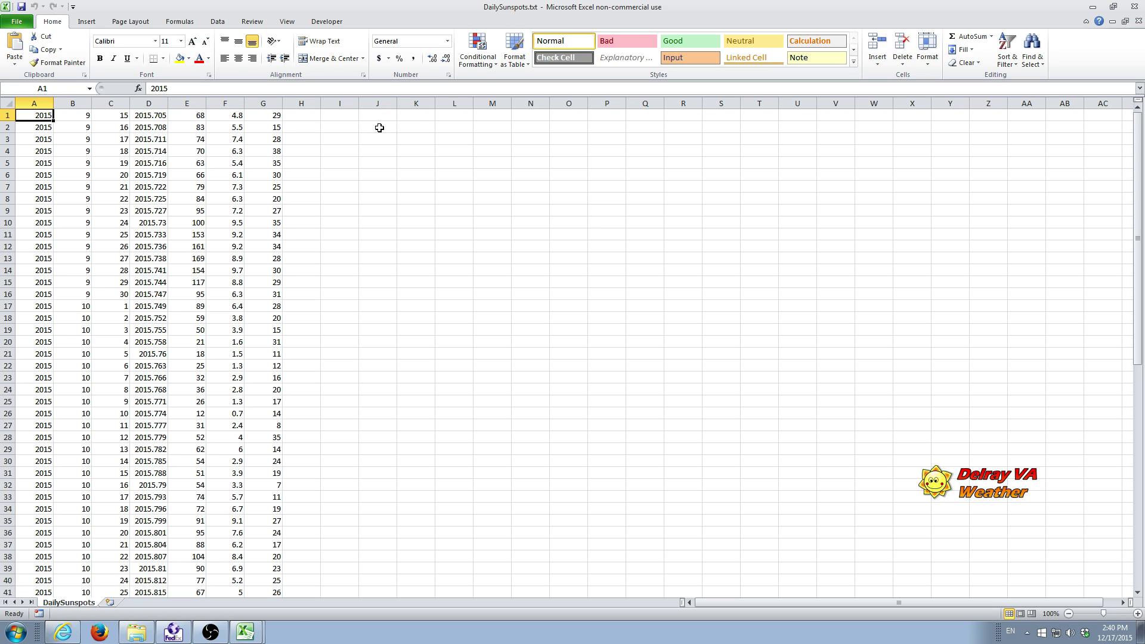
{"action": "left_click", "coordinate": [417, 114]}
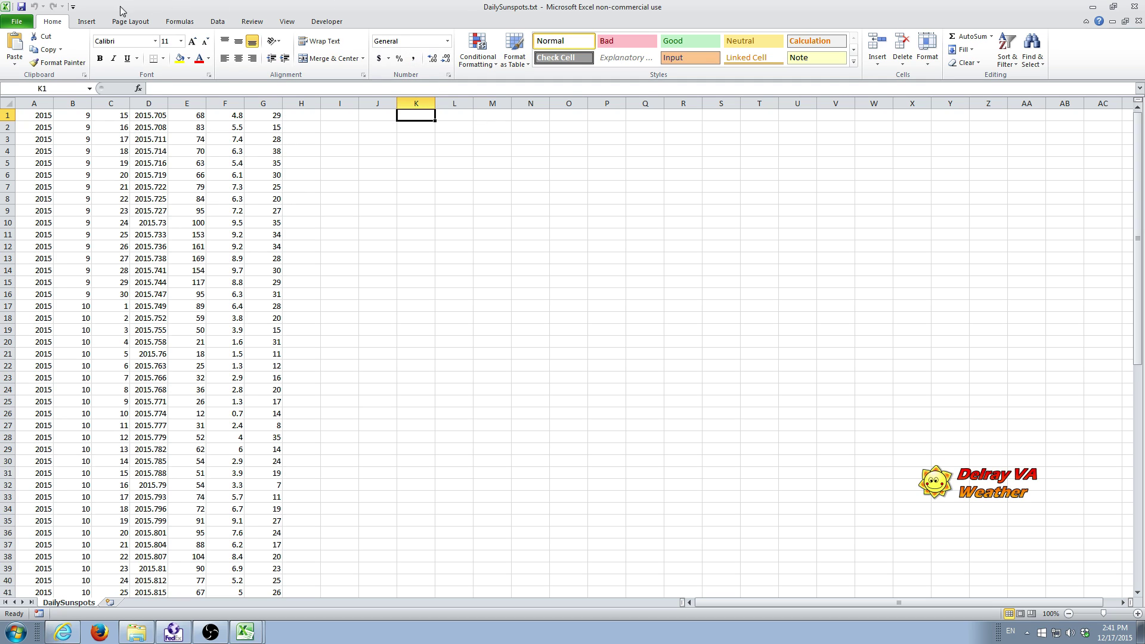
Choose Nino1+2dailyMODDemo2.txt from the Sunspots folder via Data > From Text
{"action": "left_click", "coordinate": [218, 22]}
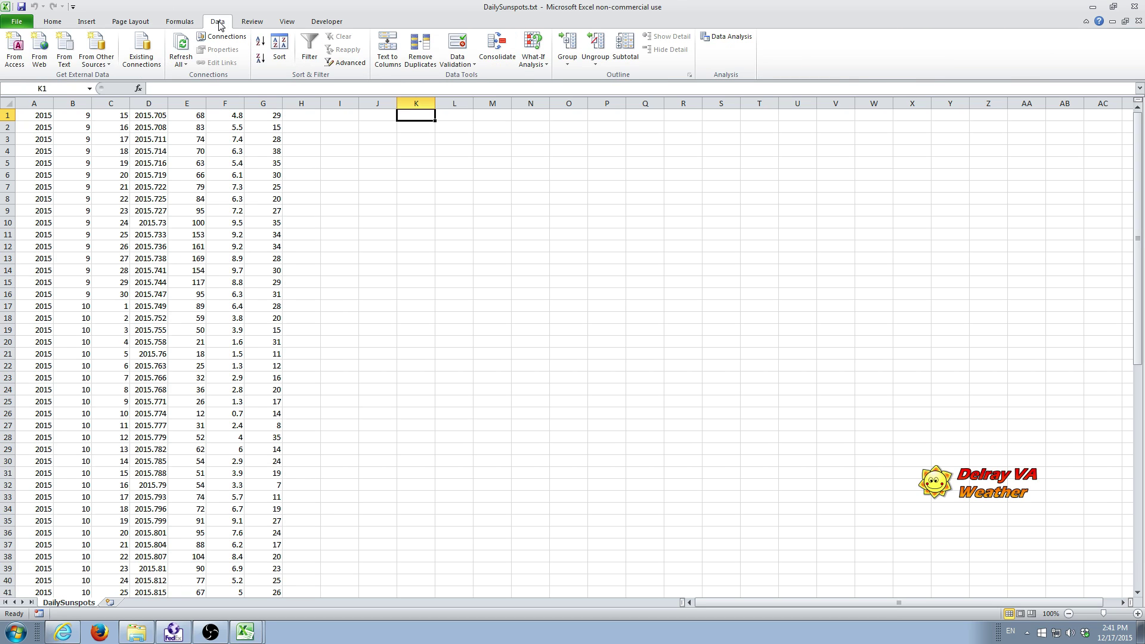
{"action": "left_click", "coordinate": [66, 43]}
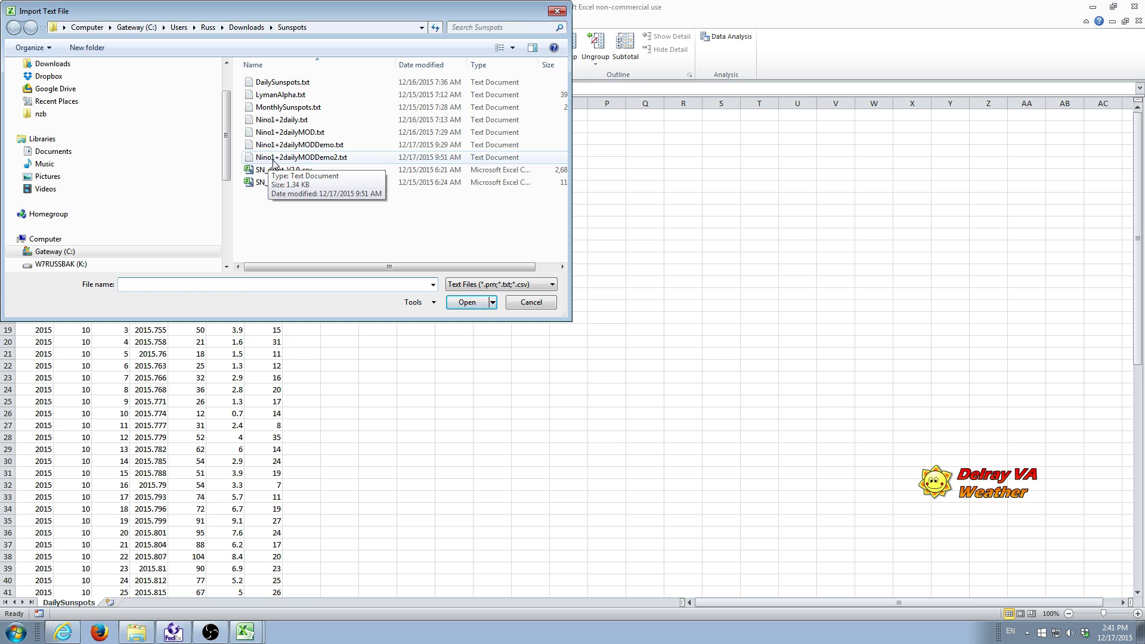
{"action": "left_click", "coordinate": [340, 162]}
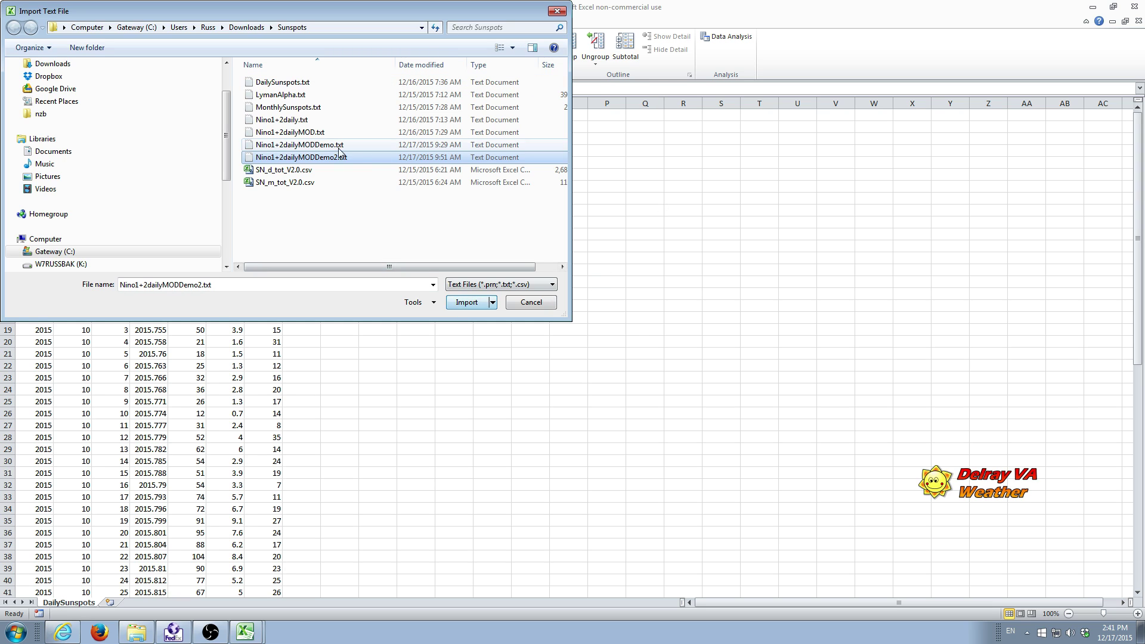
Run the Nino file through the wizard with default settings and General format
{"action": "left_click", "coordinate": [468, 302]}
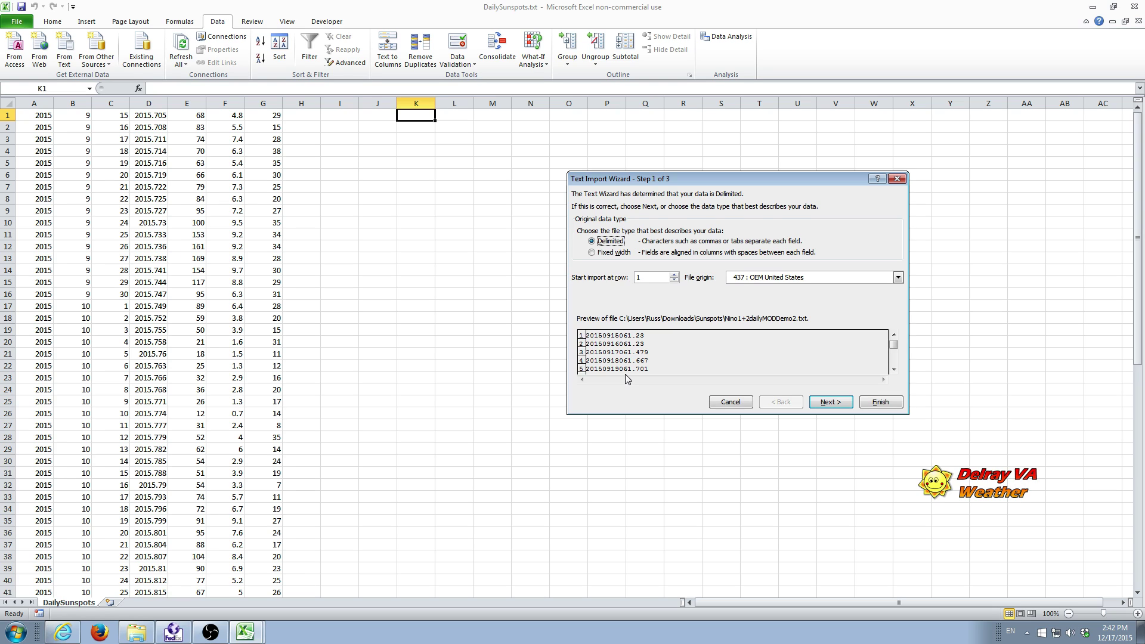
{"action": "left_click", "coordinate": [830, 402]}
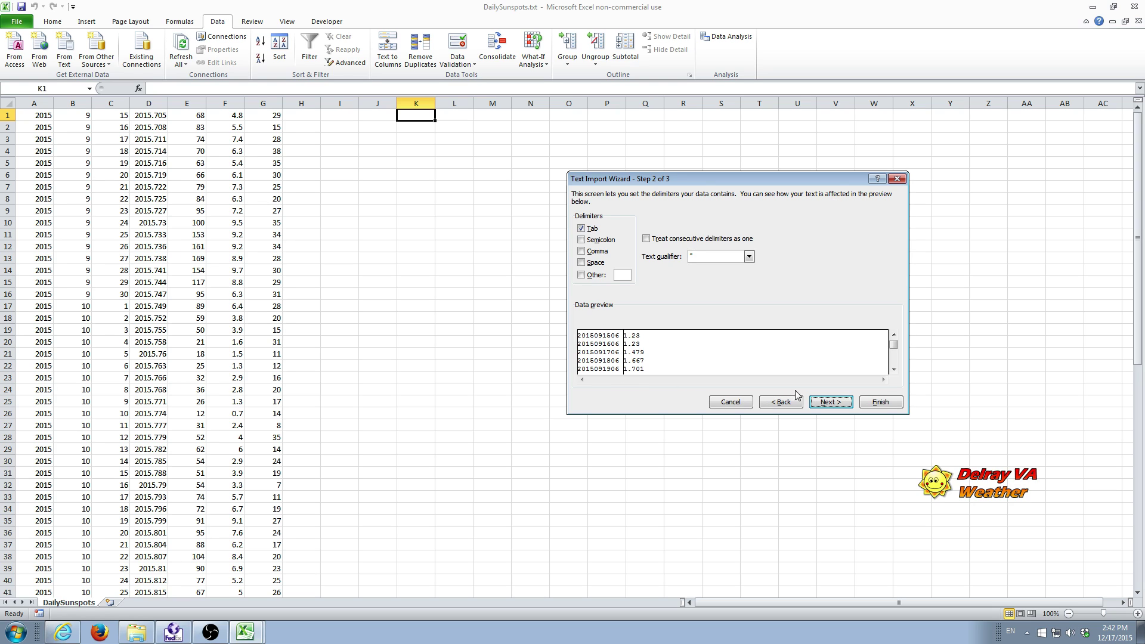
{"action": "left_click", "coordinate": [836, 404]}
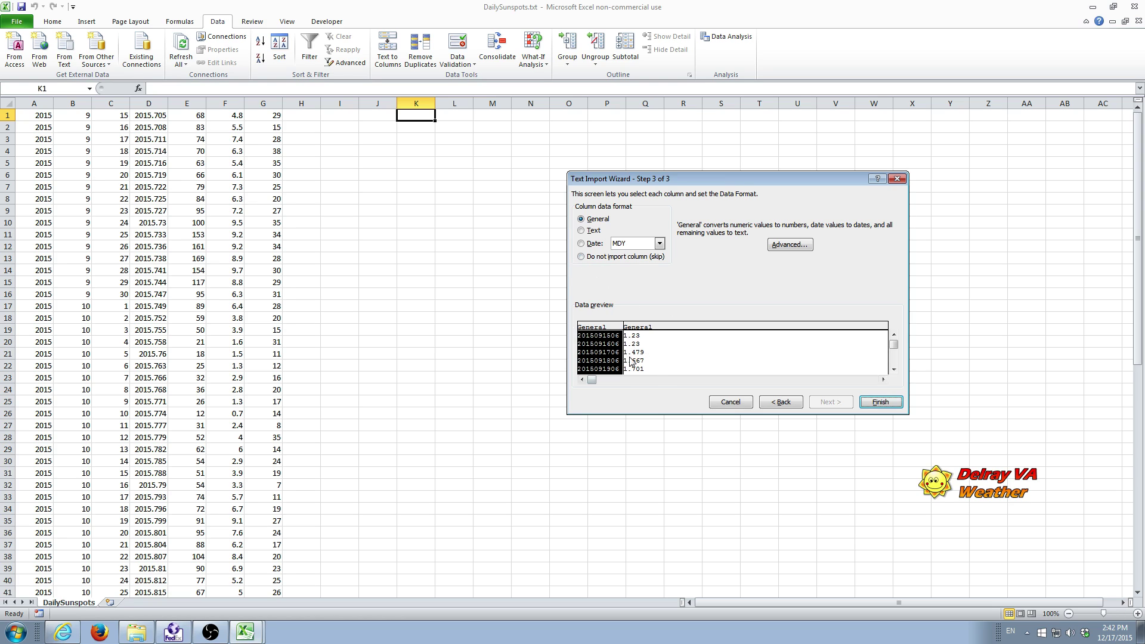
{"action": "left_click", "coordinate": [880, 403]}
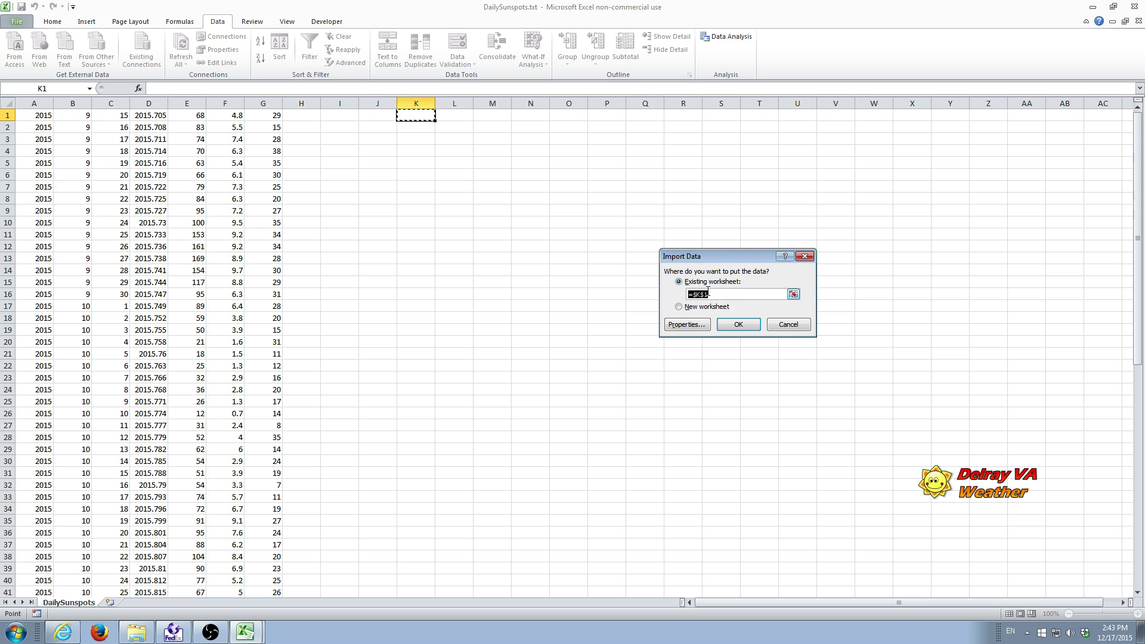
Place the Nino data on the existing worksheet at $K$1, filling columns K and L
{"action": "left_click", "coordinate": [743, 325]}
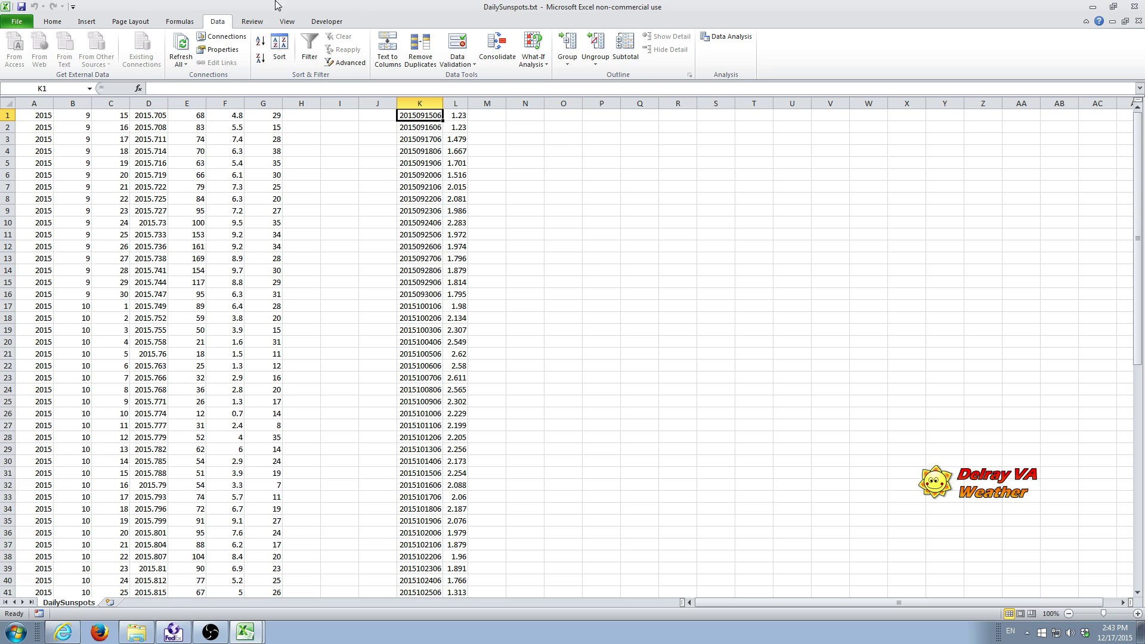
Insert a basic 2-D Line chart and move it to the empty area right of the data
{"action": "left_click", "coordinate": [88, 24]}
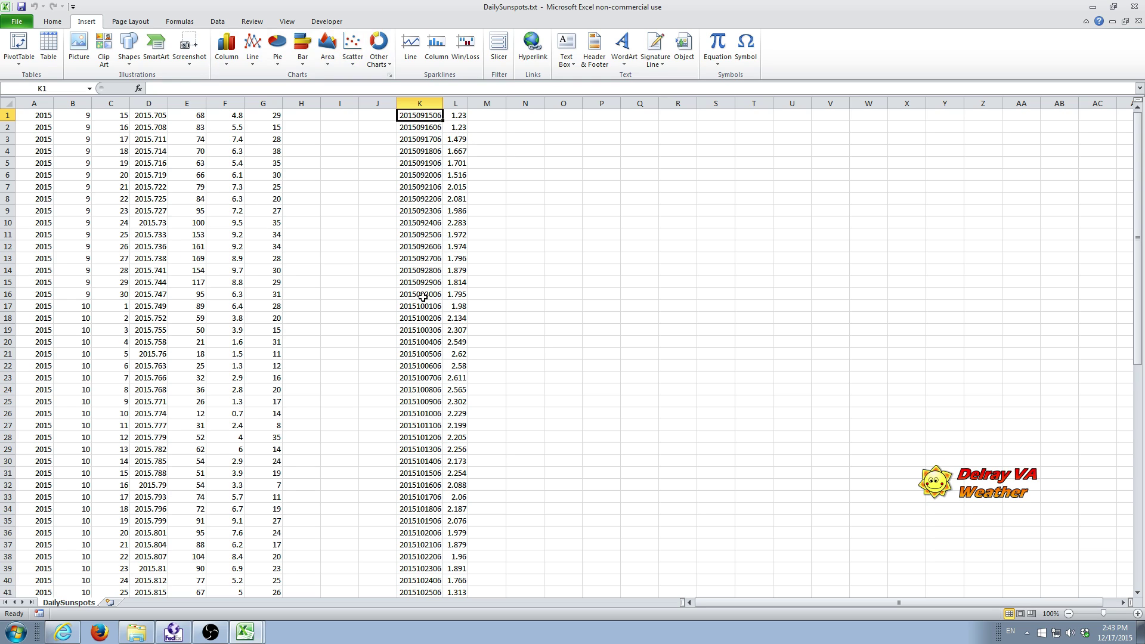
{"action": "left_click", "coordinate": [251, 45]}
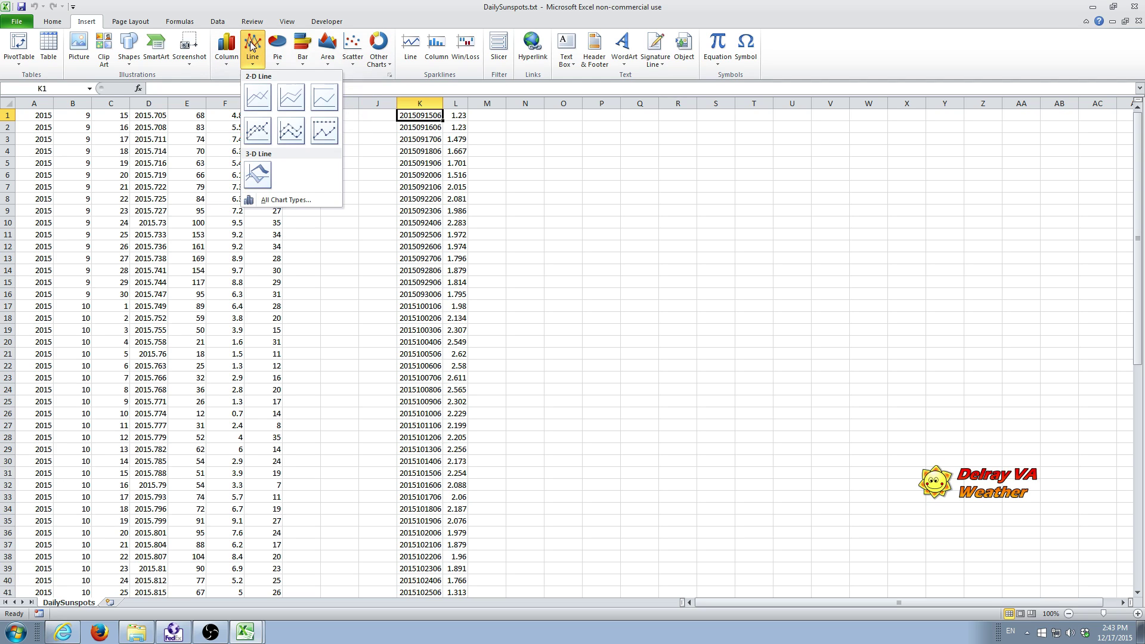
{"action": "left_click", "coordinate": [257, 102]}
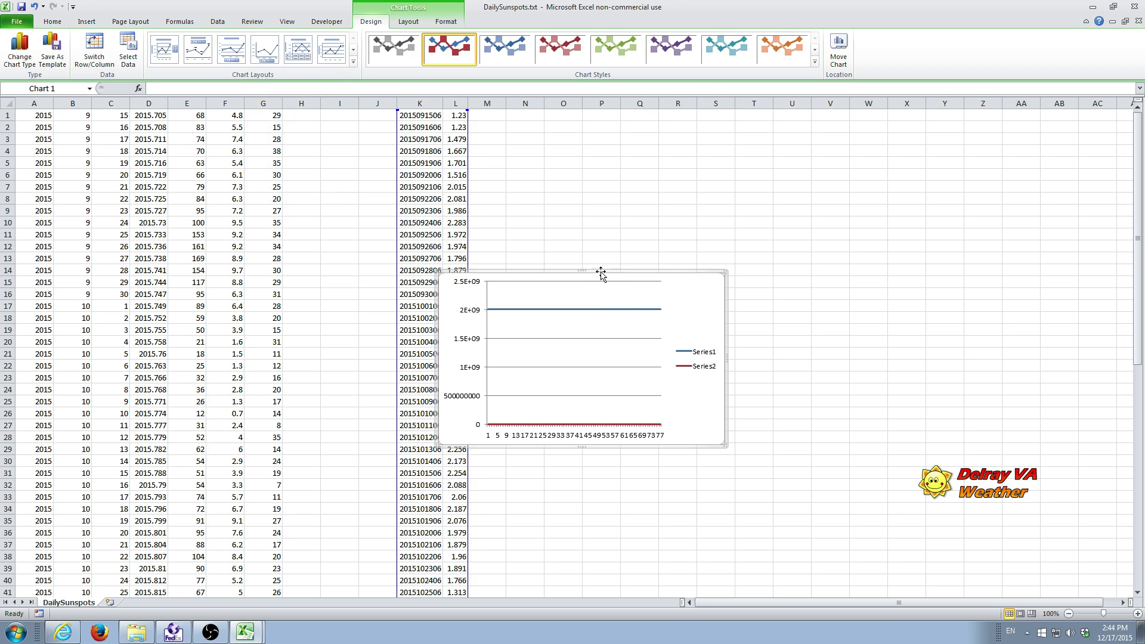
{"action": "left_click_drag", "start_coordinate": [600, 270], "coordinate": [764, 196]}
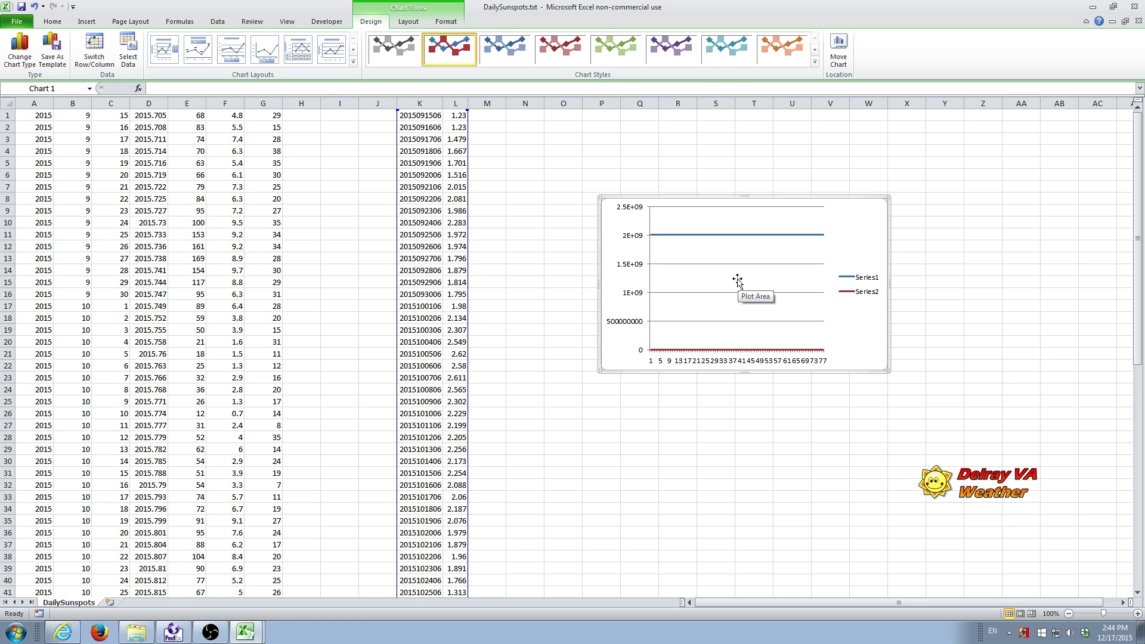
Remove Series1 and Series2 from the chart in Select Data Source
{"action": "right_click", "coordinate": [738, 281]}
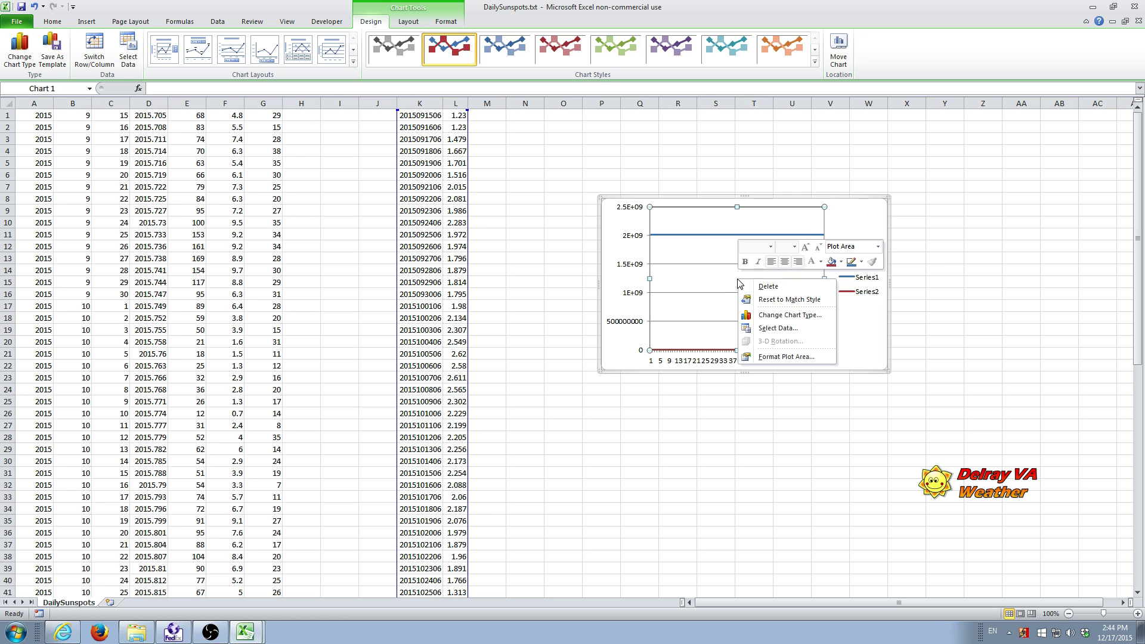
{"action": "left_click", "coordinate": [792, 328]}
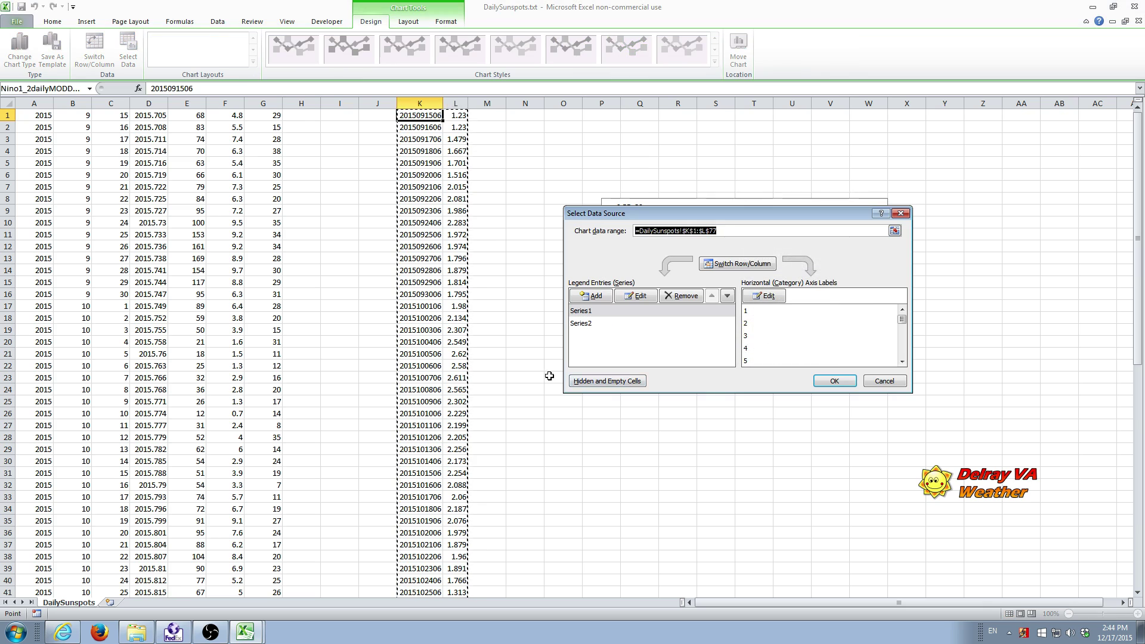
{"action": "left_click", "coordinate": [593, 311]}
{"action": "left_click", "coordinate": [682, 296]}
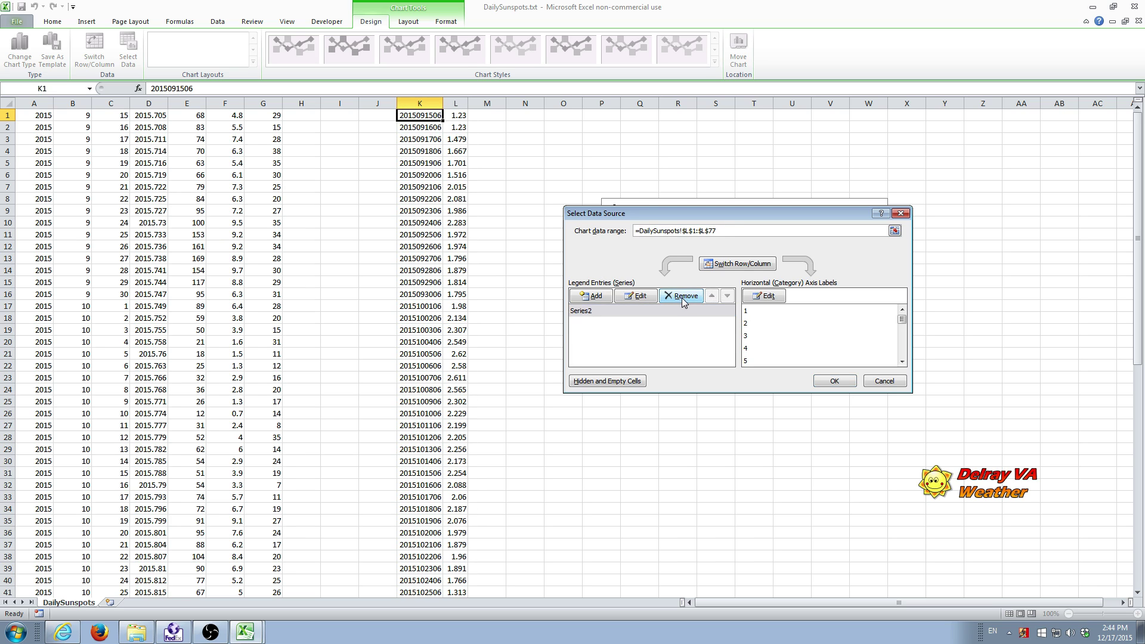
{"action": "left_click", "coordinate": [682, 298]}
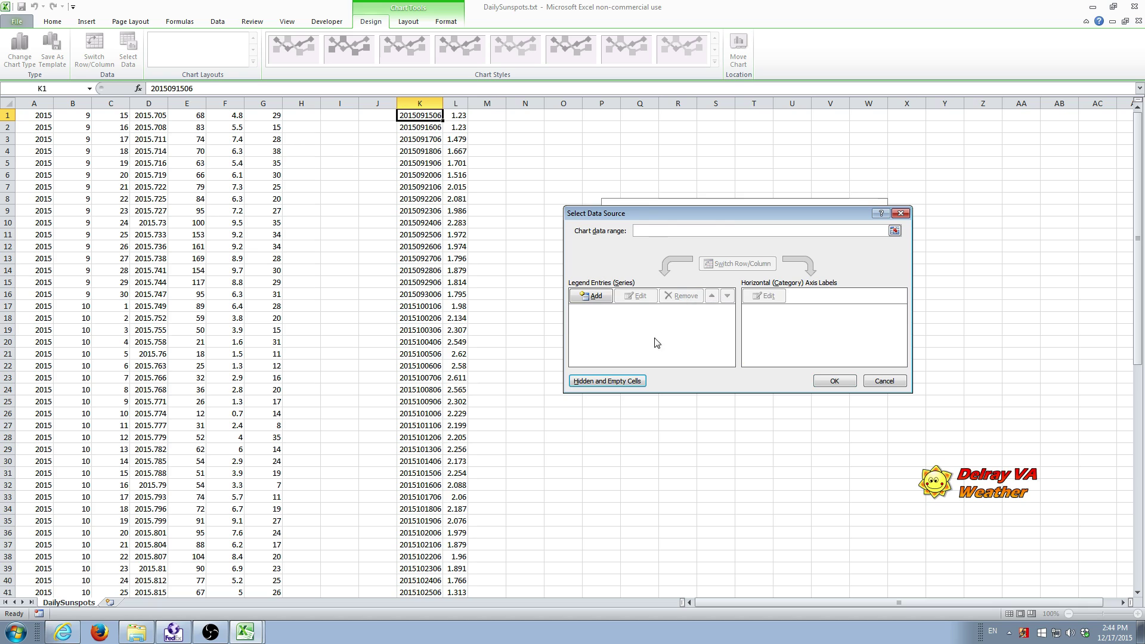
Add a chart series named Nino1+2 with values from DailySunspots!$L$1:$L$77
{"action": "left_click", "coordinate": [593, 296]}
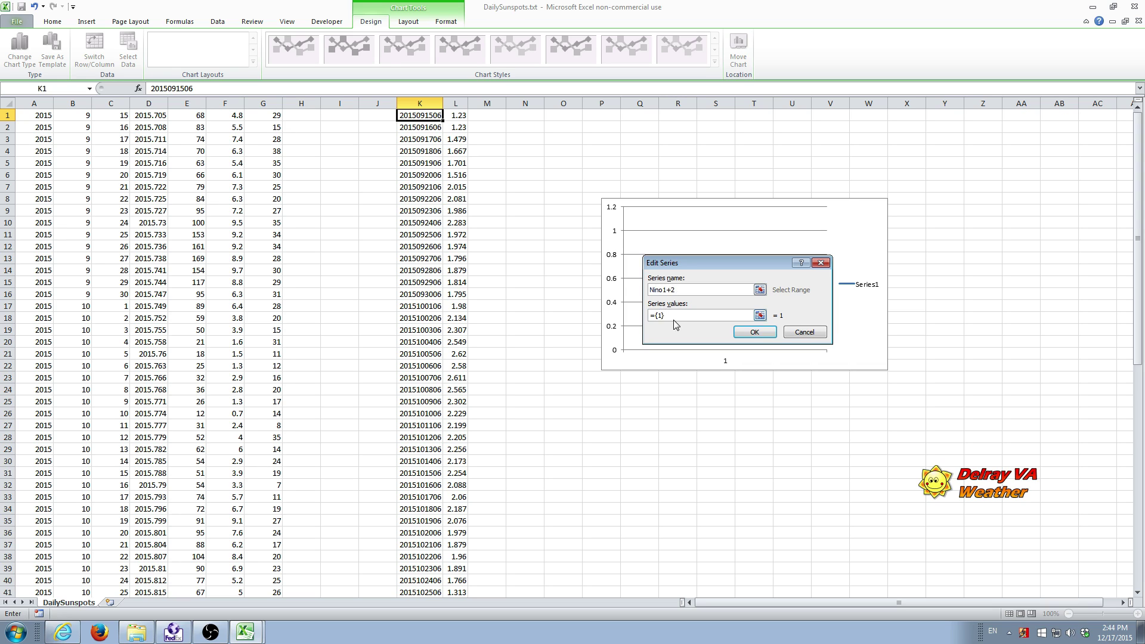
{"action": "left_click", "coordinate": [668, 315]}
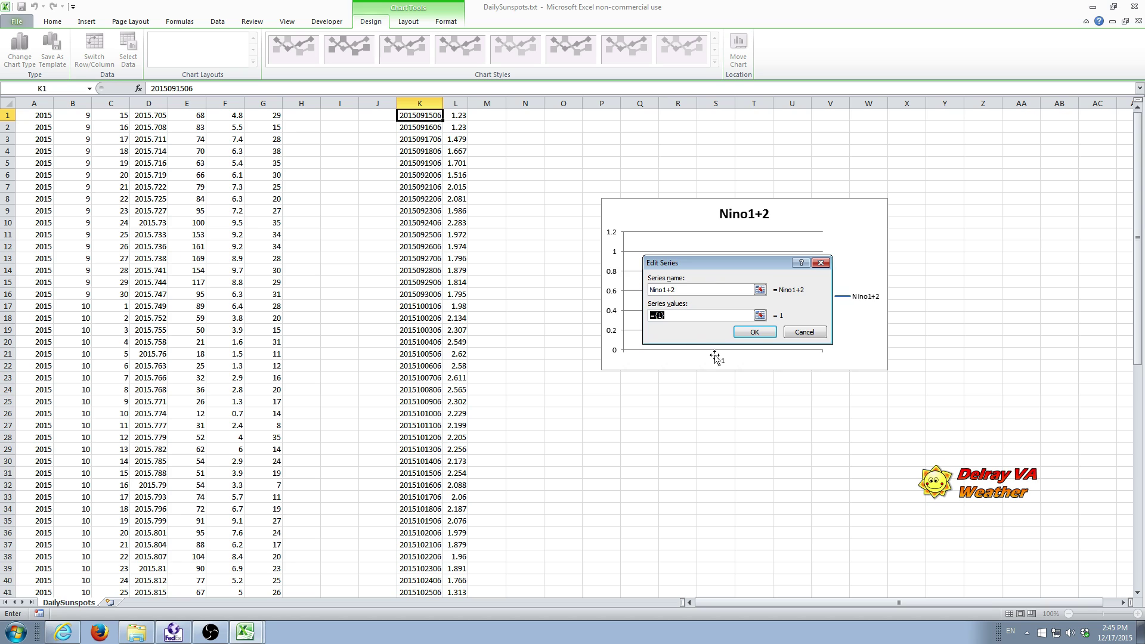
{"action": "key", "text": "Delete"}
{"action": "left_click", "coordinate": [458, 115]}
{"action": "left_click_drag", "start_coordinate": [458, 115], "coordinate": [458, 571]}
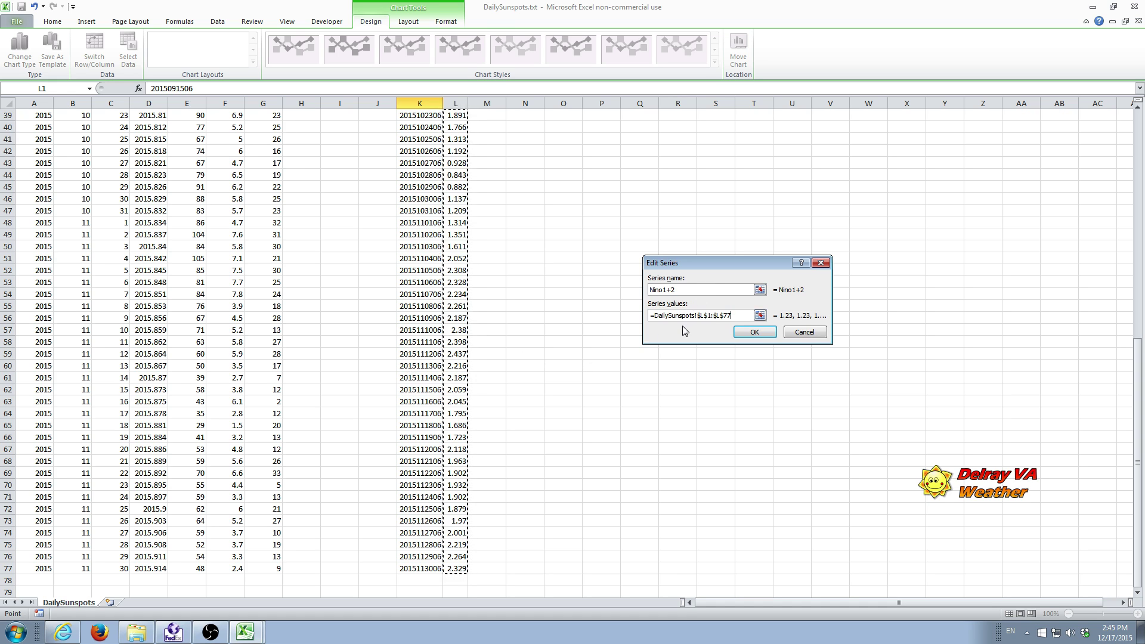
{"action": "left_click", "coordinate": [754, 333]}
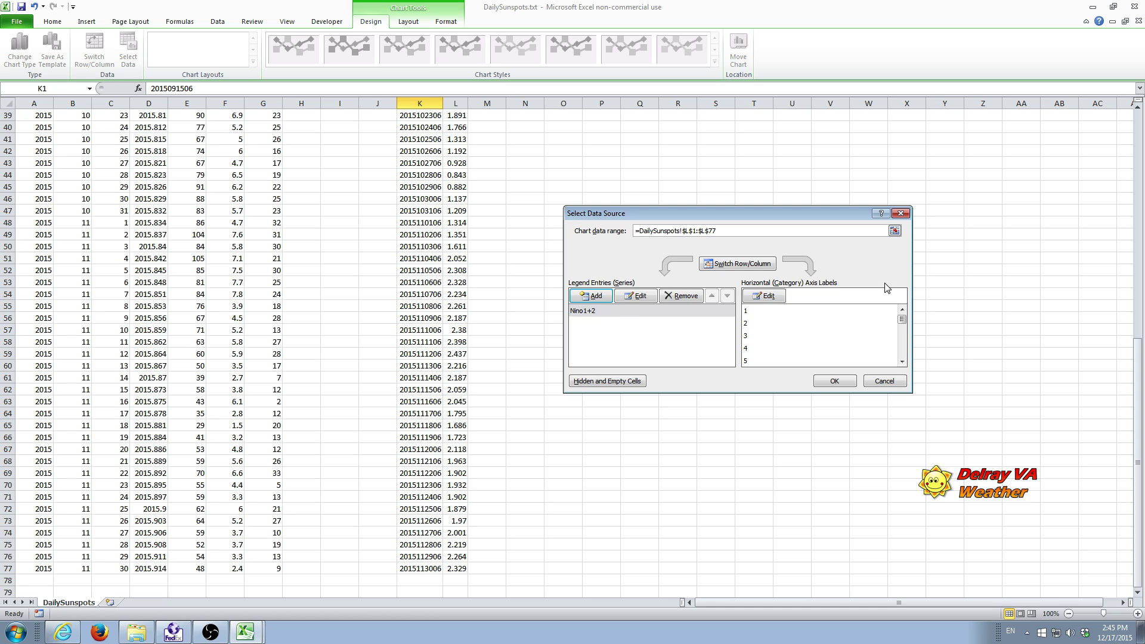
Use the column K date codes (K1:K77) as horizontal axis labels and apply the chart data
{"action": "left_click", "coordinate": [767, 297]}
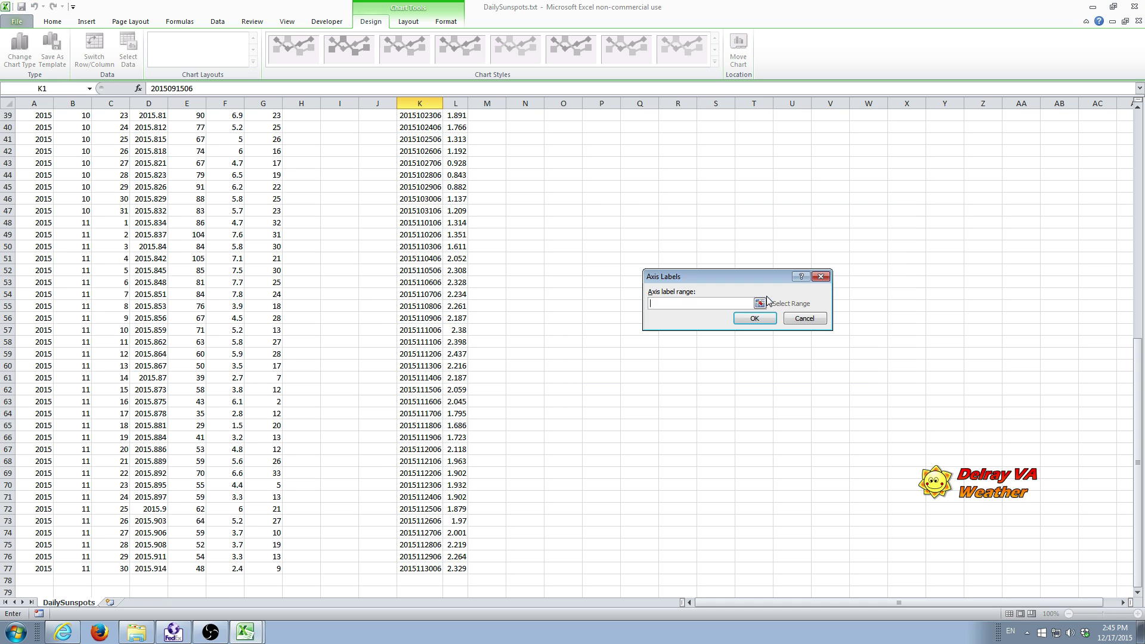
{"action": "scroll", "coordinate": [603, 219], "scroll_direction": "up", "scroll_amount": 13}
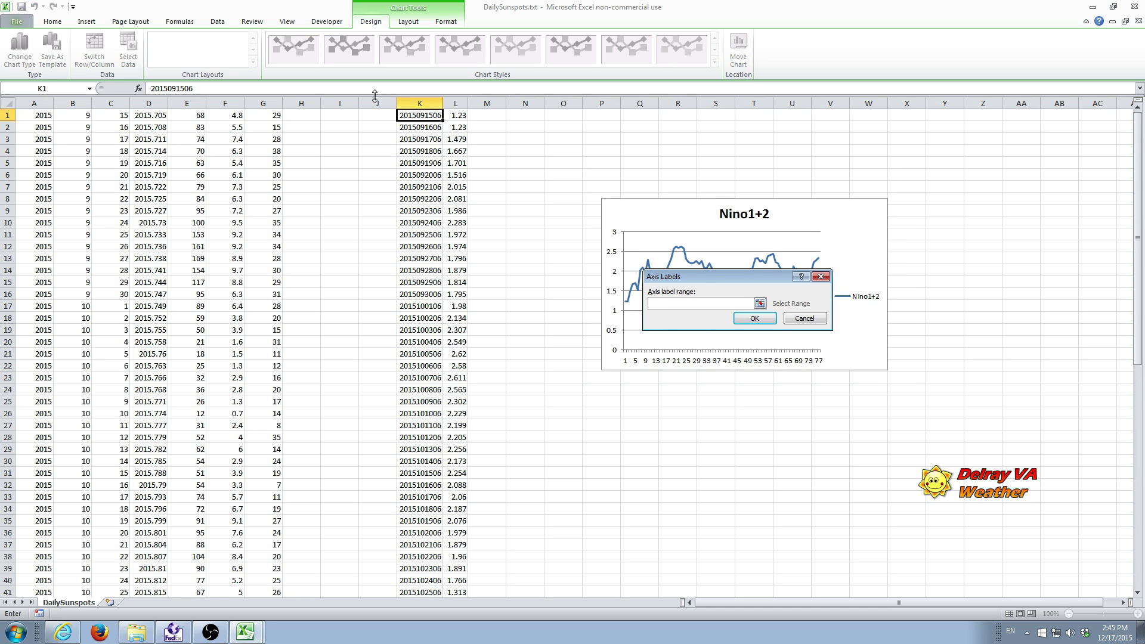
{"action": "left_click", "coordinate": [422, 114]}
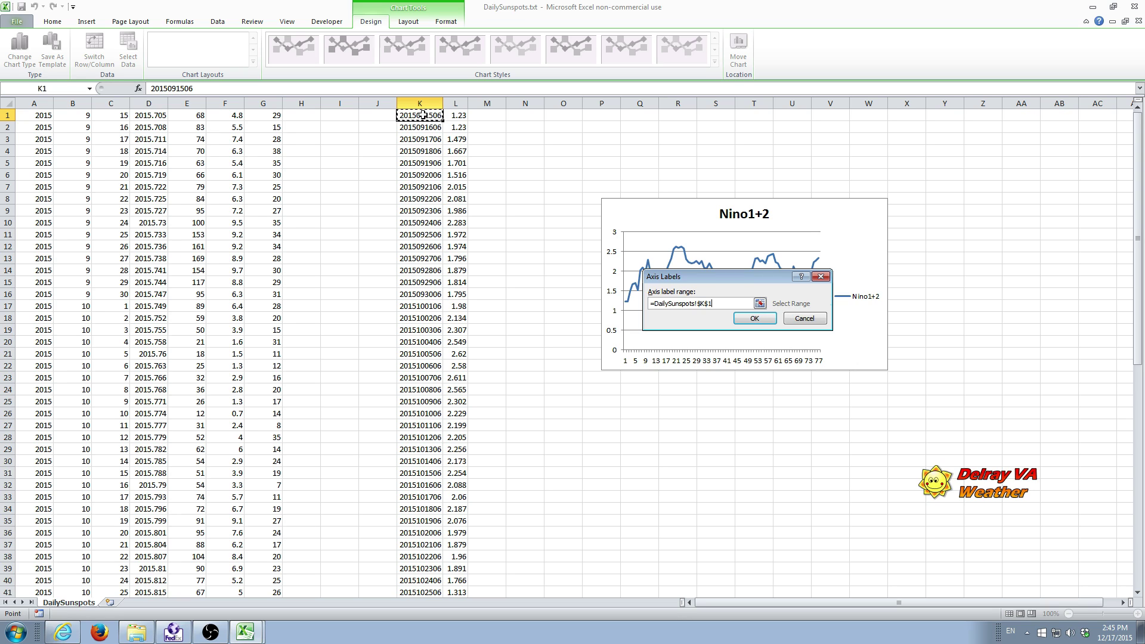
{"action": "left_click_drag", "start_coordinate": [422, 115], "coordinate": [430, 581]}
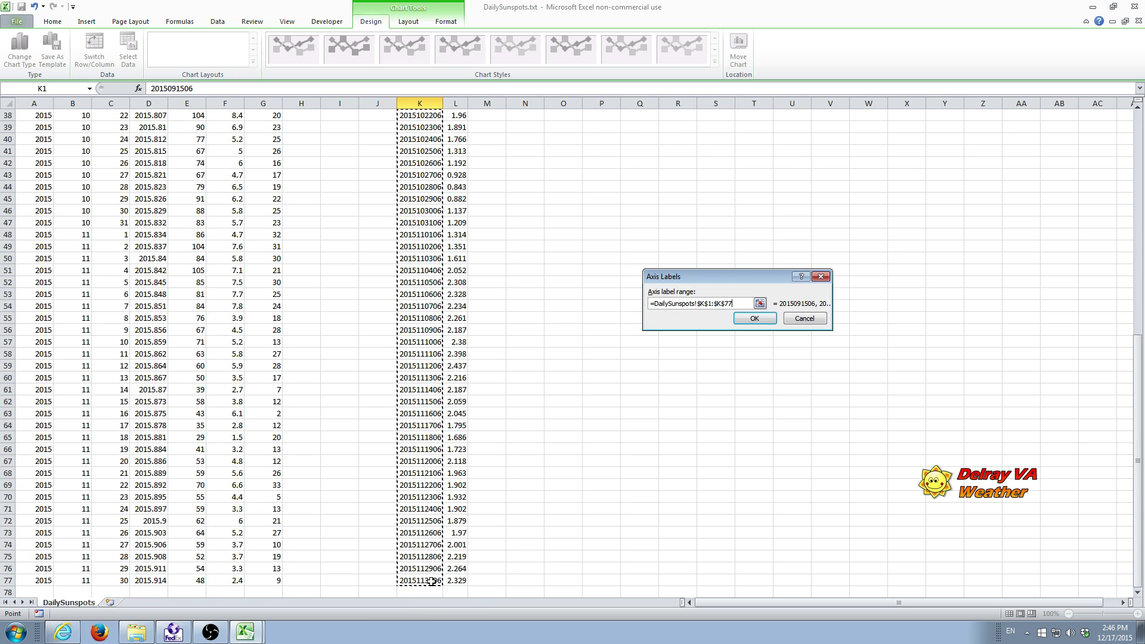
{"action": "left_click", "coordinate": [755, 319]}
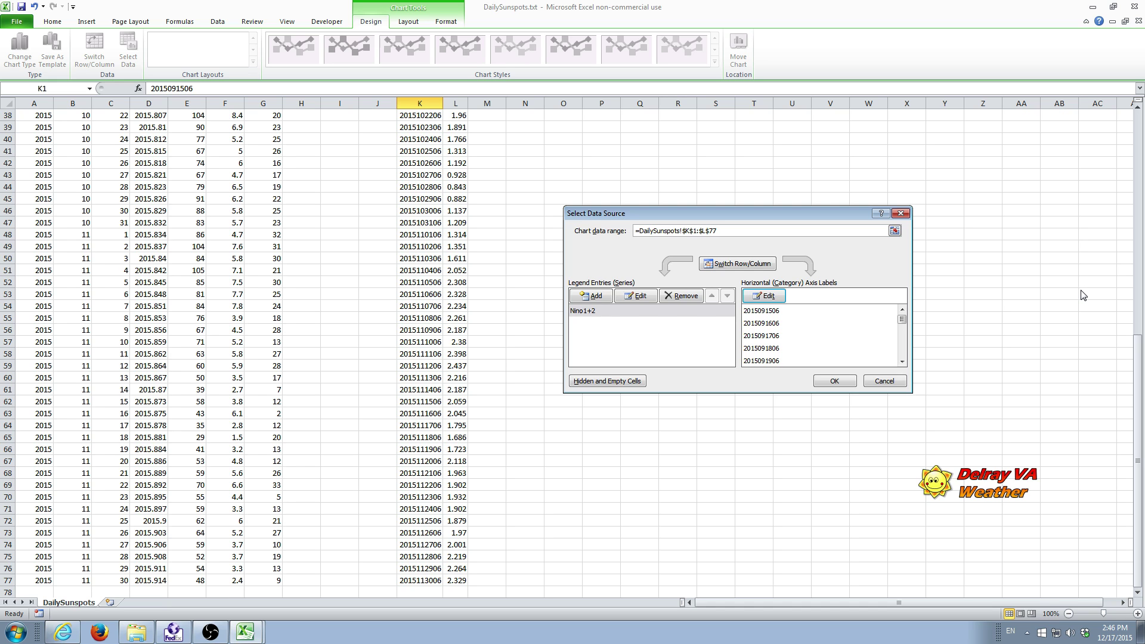
{"action": "left_click", "coordinate": [834, 381]}
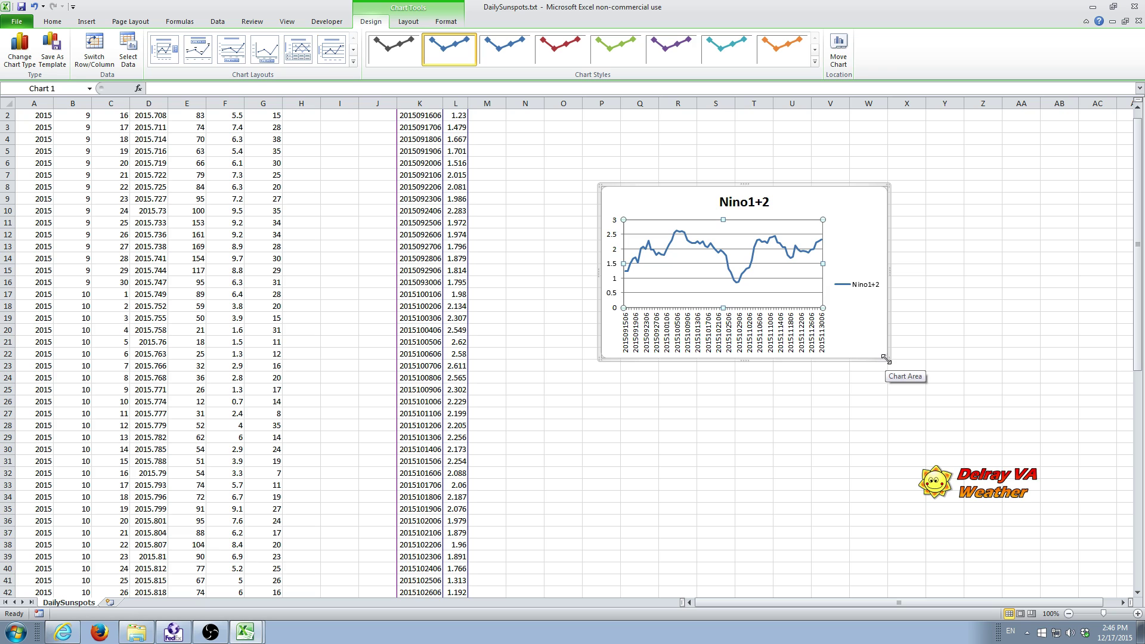
Enlarge the Nino1+2 chart by stretching it toward the lower right and upper left
{"action": "left_click_drag", "start_coordinate": [885, 358], "coordinate": [1116, 412]}
{"action": "left_click_drag", "start_coordinate": [599, 185], "coordinate": [529, 138]}
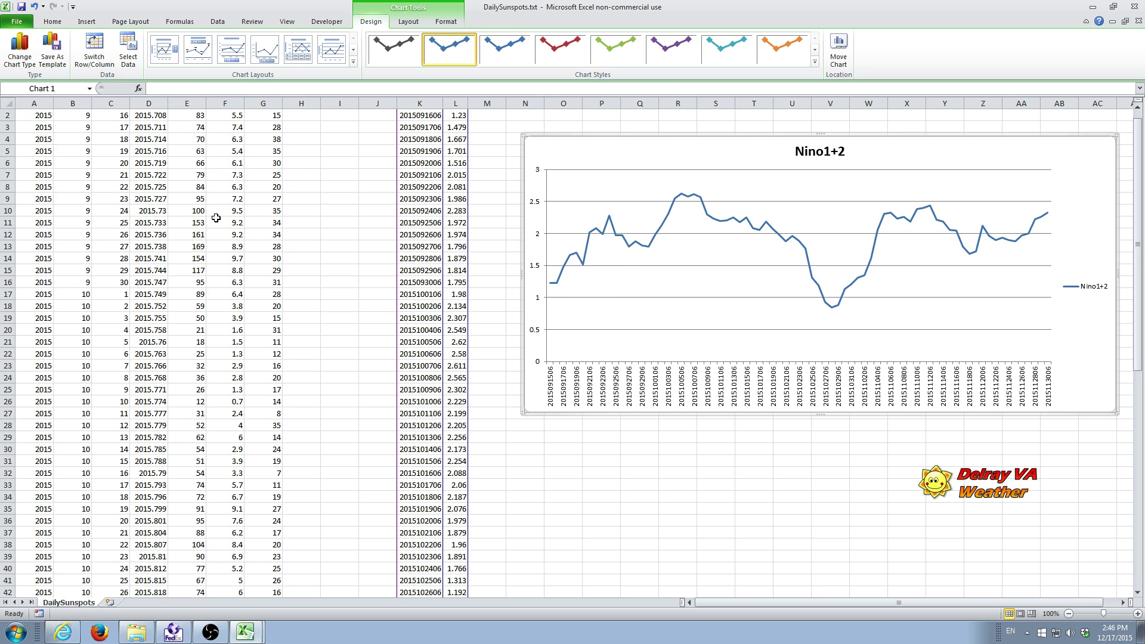
{"action": "left_click", "coordinate": [197, 247]}
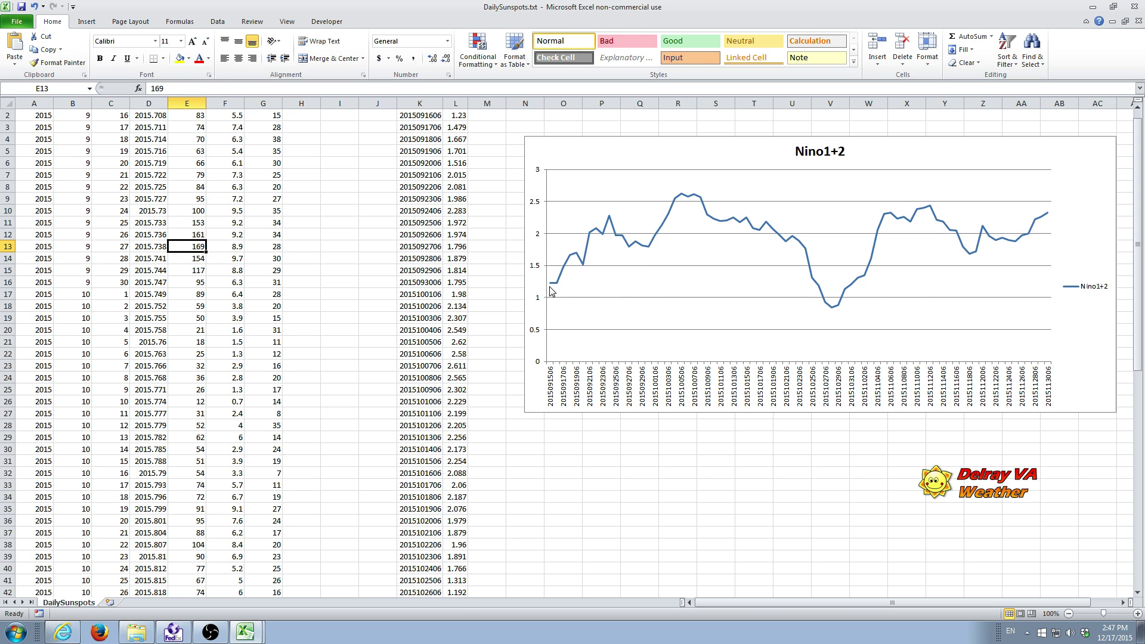
Scroll back to the top of the sheet and select cell H1
{"action": "mouse_move", "coordinate": [550, 291]}
{"action": "scroll", "coordinate": [335, 186], "scroll_direction": "up", "scroll_amount": 1}
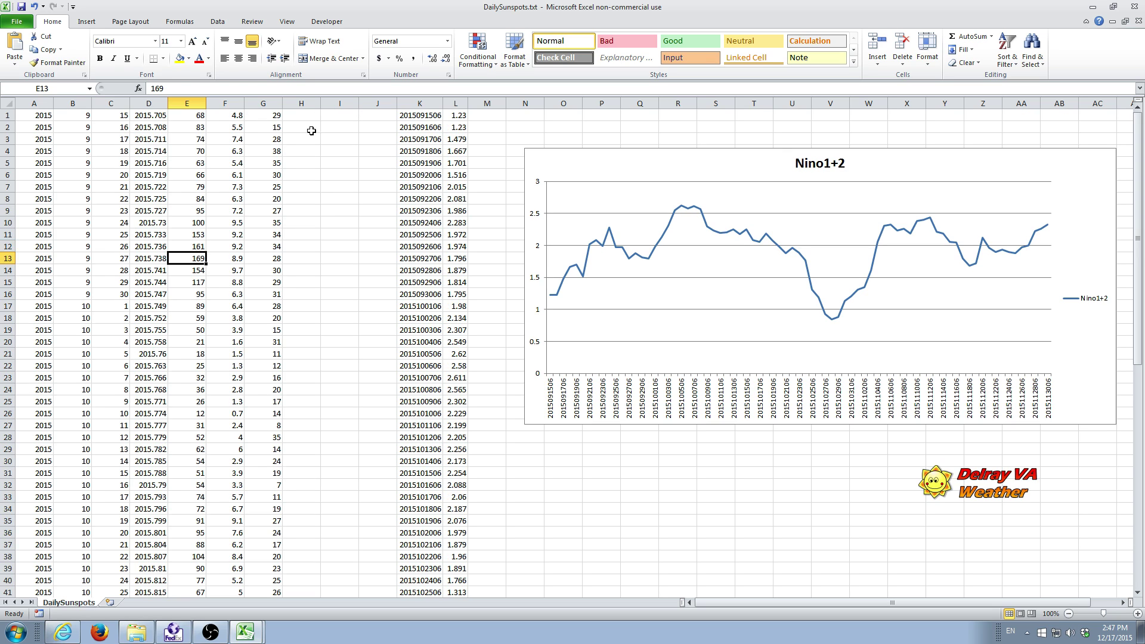
{"action": "left_click", "coordinate": [306, 114]}
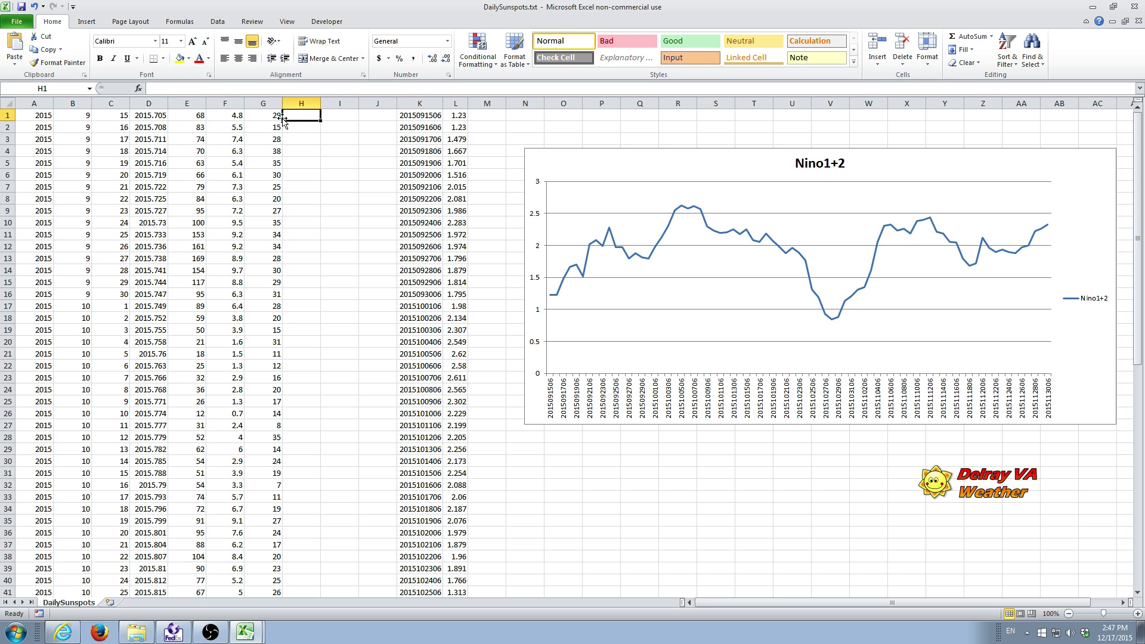
Enter the formula =E1/60 in cell H1 so it shows 1.133333
{"action": "left_click", "coordinate": [158, 85]}
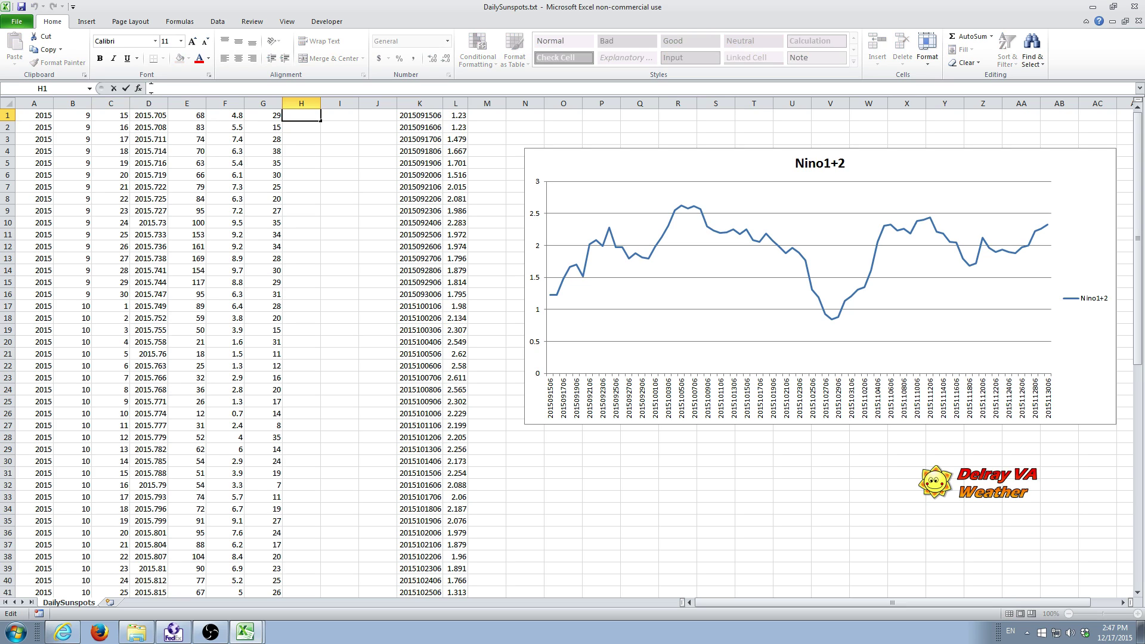
{"action": "type", "text": "="}
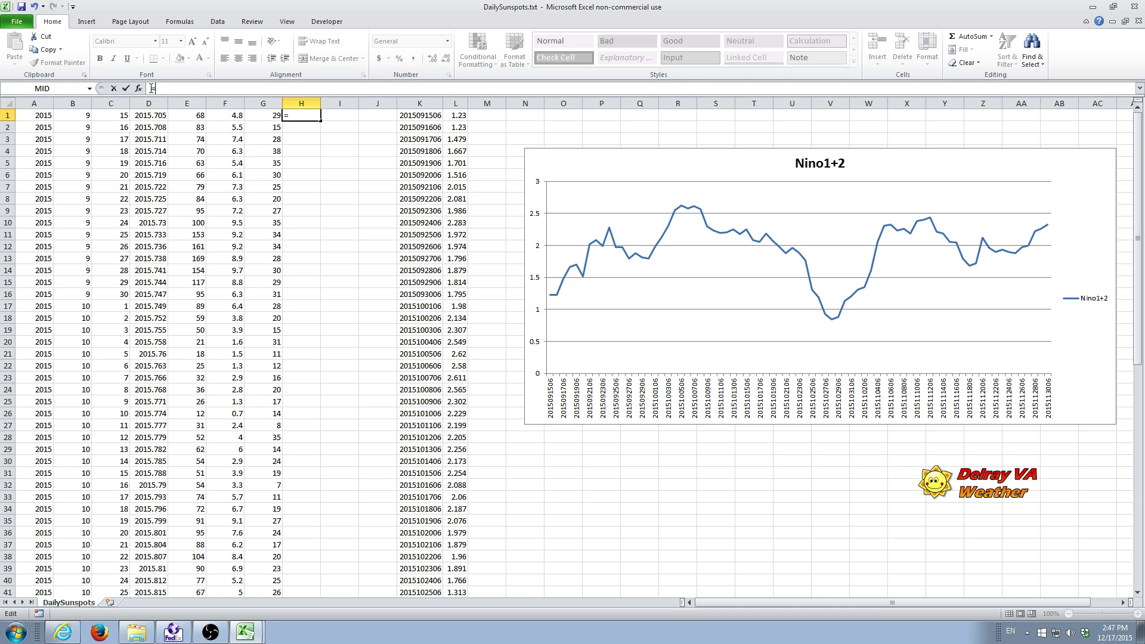
{"action": "type", "text": "E1/60"}
{"action": "left_click", "coordinate": [126, 90]}
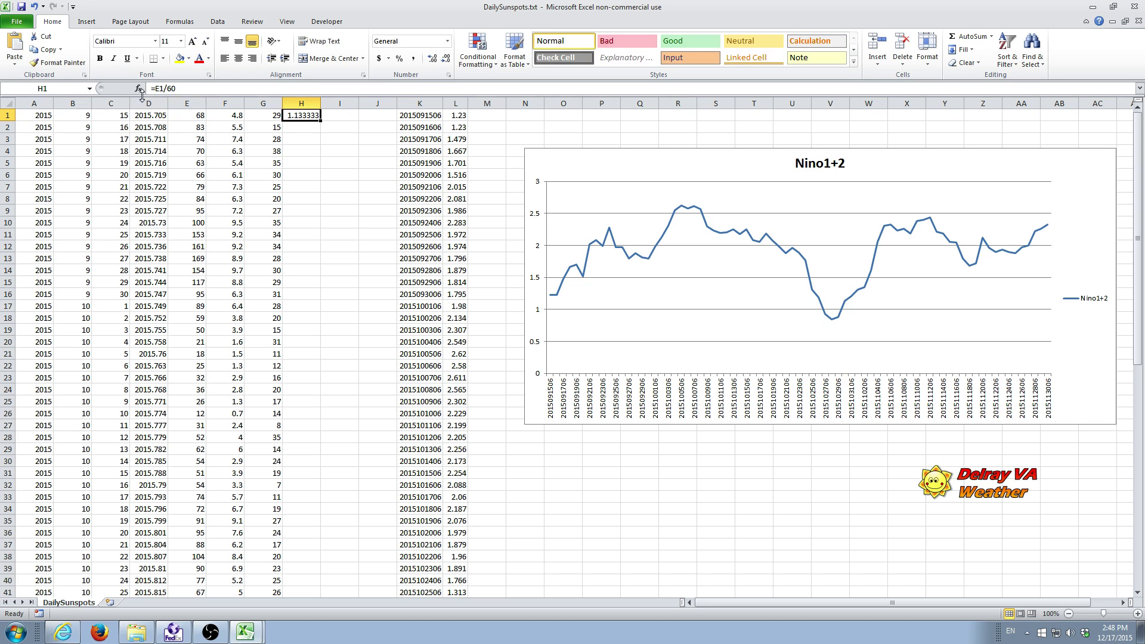
{"action": "right_click", "coordinate": [299, 115]}
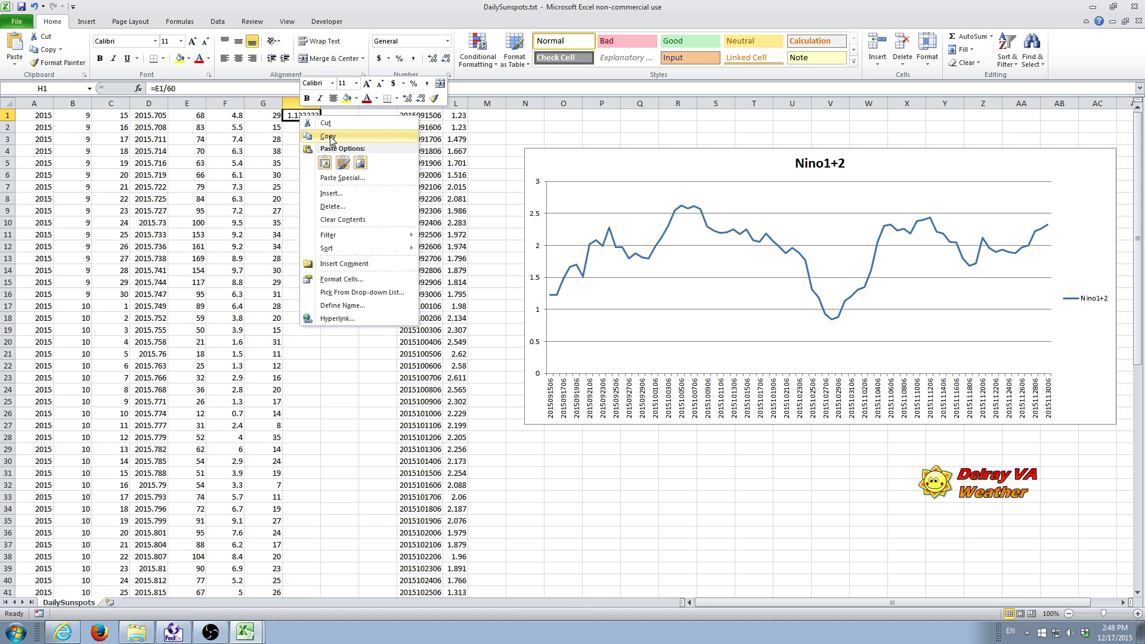
Copy the H1 formula and paste it into H2:H77
{"action": "left_click", "coordinate": [329, 136]}
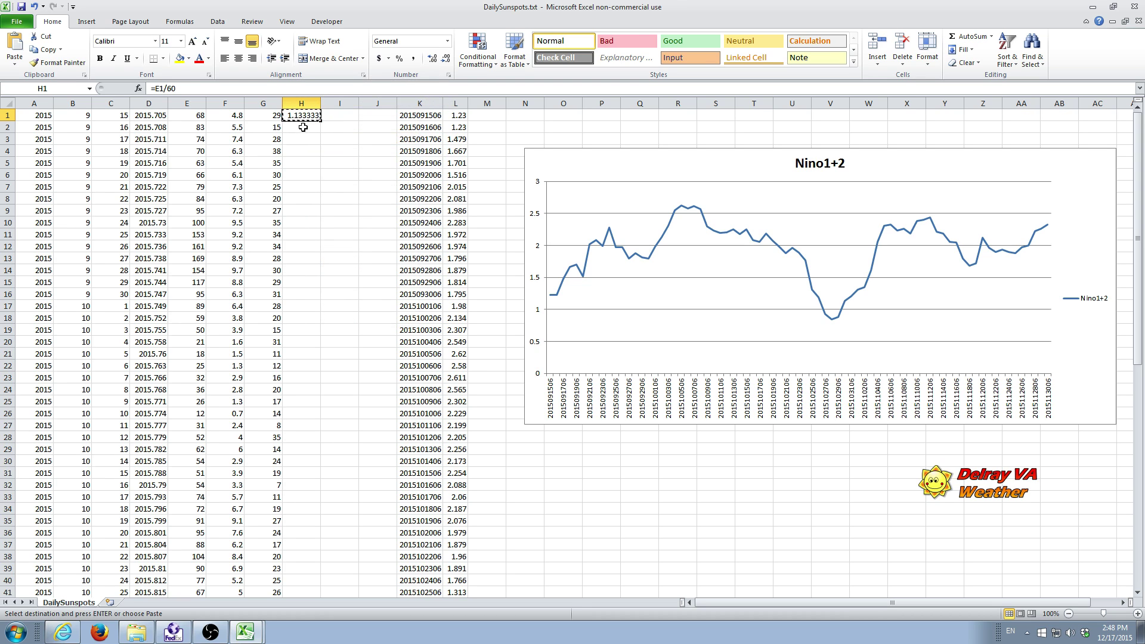
{"action": "left_click", "coordinate": [302, 127]}
{"action": "left_click_drag", "start_coordinate": [303, 127], "coordinate": [315, 569]}
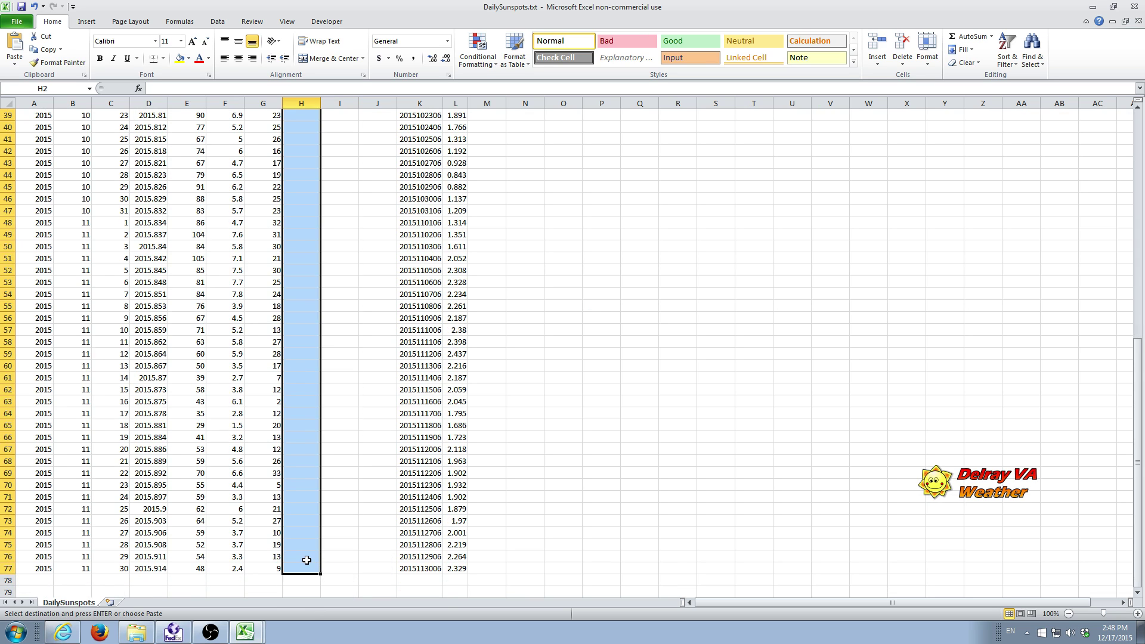
{"action": "right_click", "coordinate": [299, 418]}
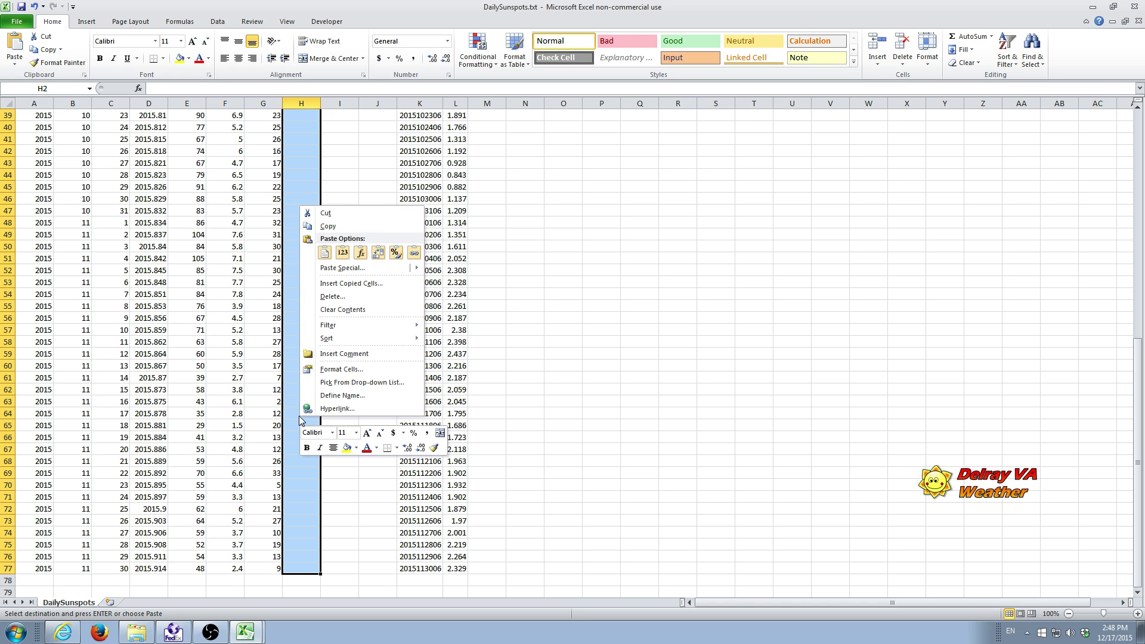
{"action": "left_click", "coordinate": [325, 250]}
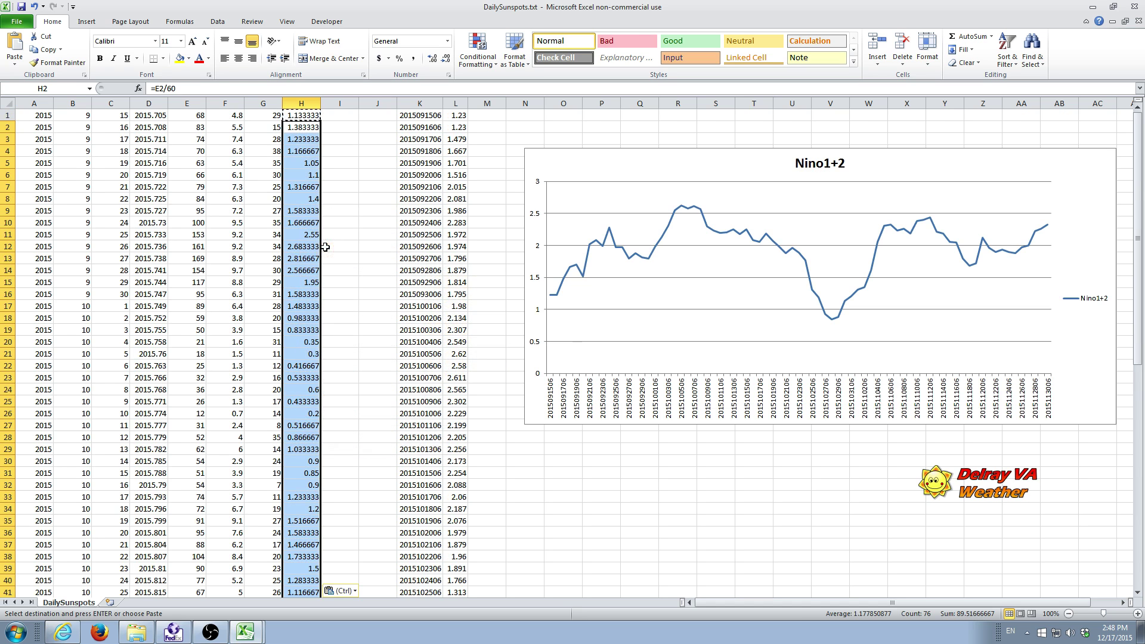
Add a Sunspots series to the chart with values from DailySunspots!$H$1:$H$77
{"action": "right_click", "coordinate": [767, 297]}
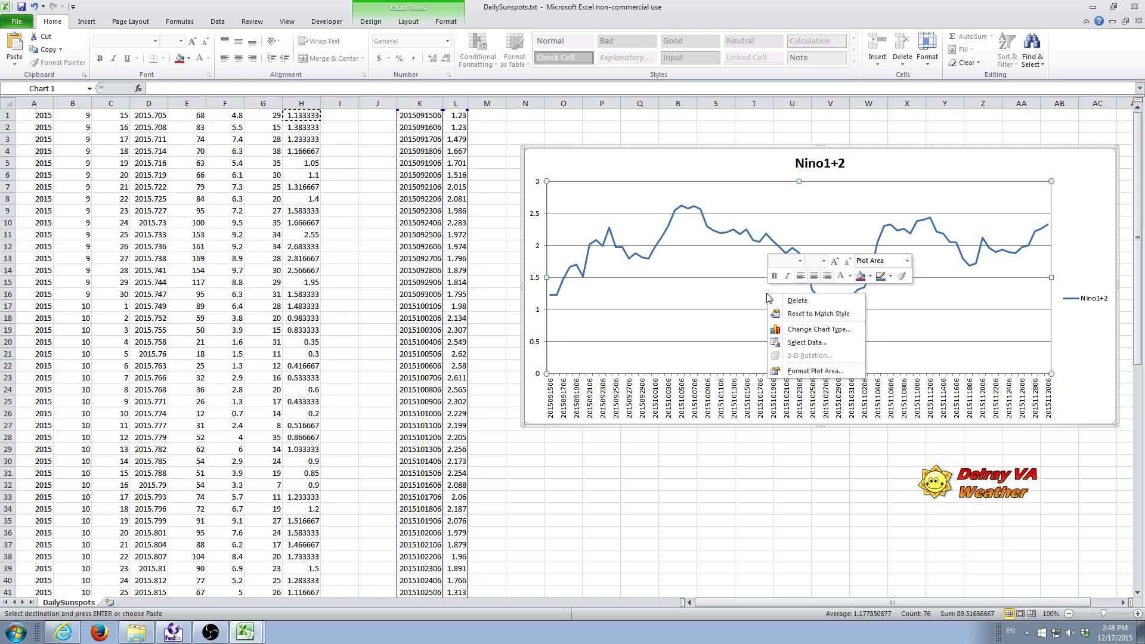
{"action": "left_click", "coordinate": [806, 343]}
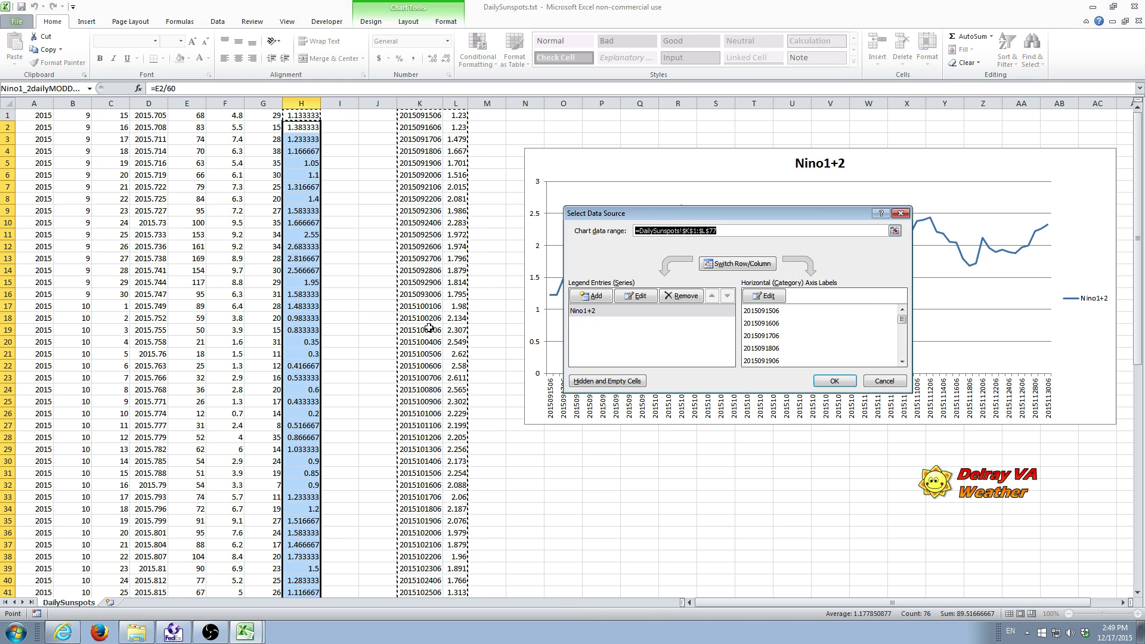
{"action": "left_click", "coordinate": [595, 297]}
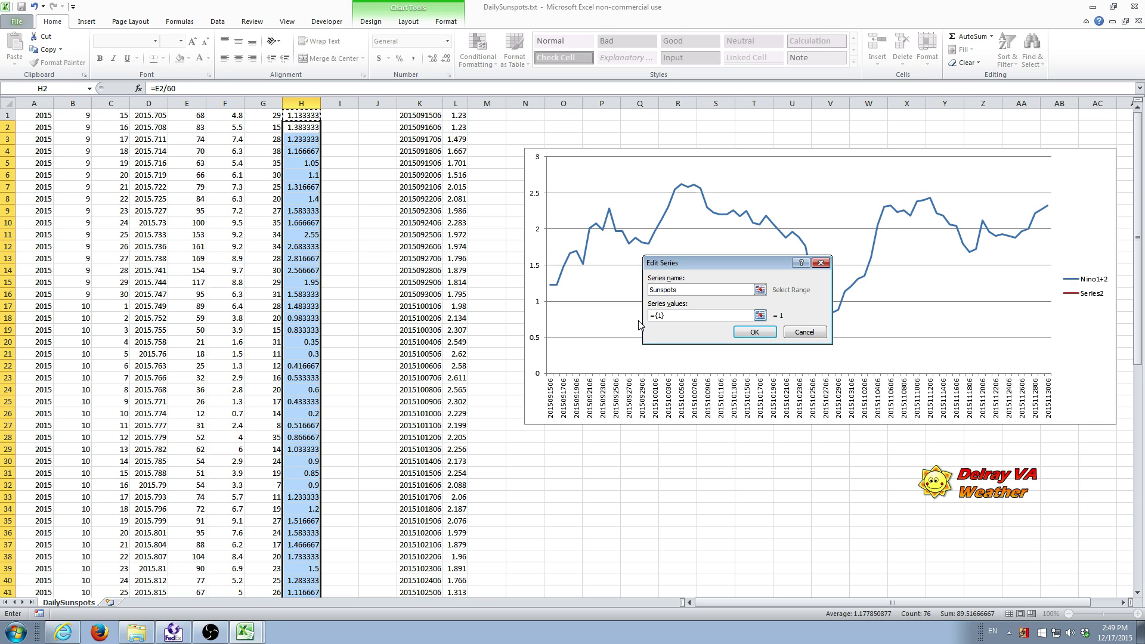
{"action": "double_click", "coordinate": [651, 317]}
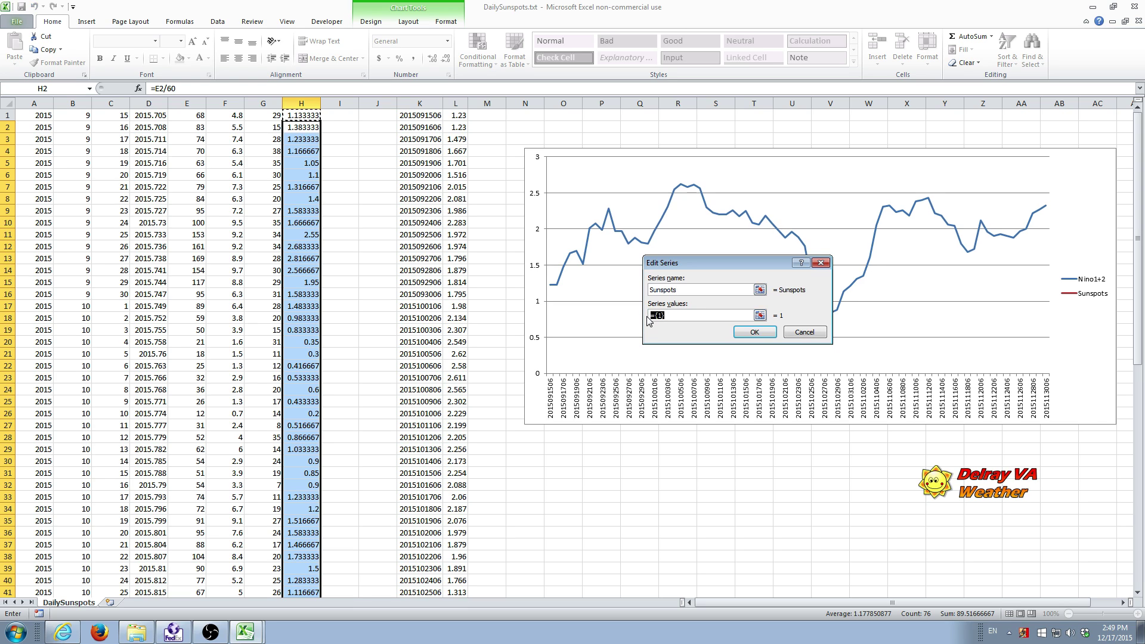
{"action": "key", "text": "BackSpace"}
{"action": "left_click", "coordinate": [304, 114]}
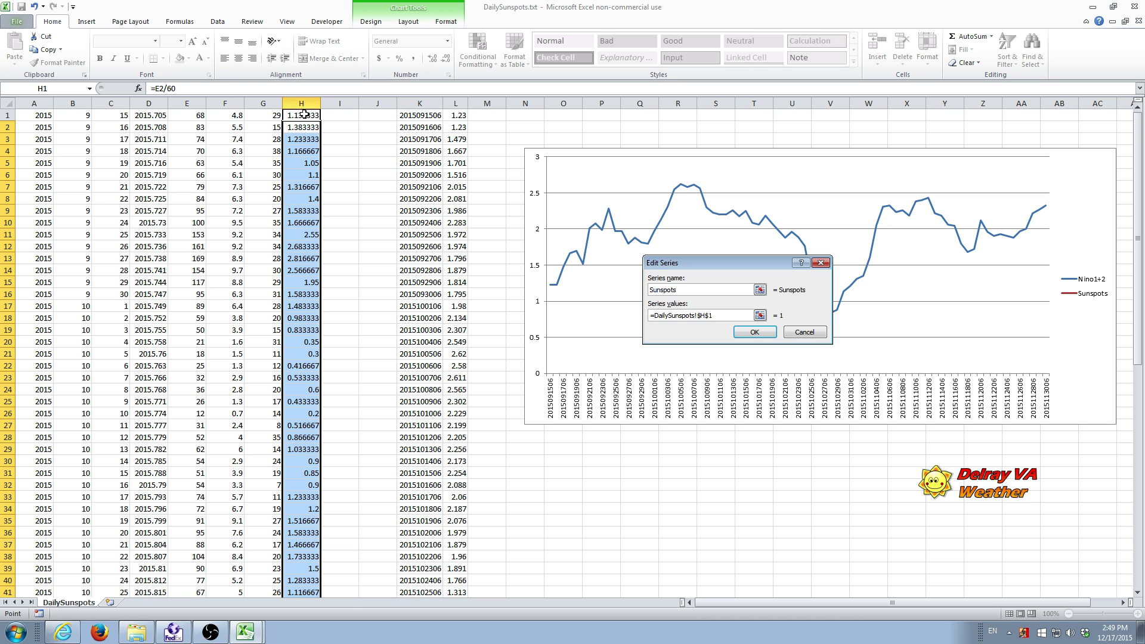
{"action": "left_click_drag", "start_coordinate": [303, 113], "coordinate": [298, 581]}
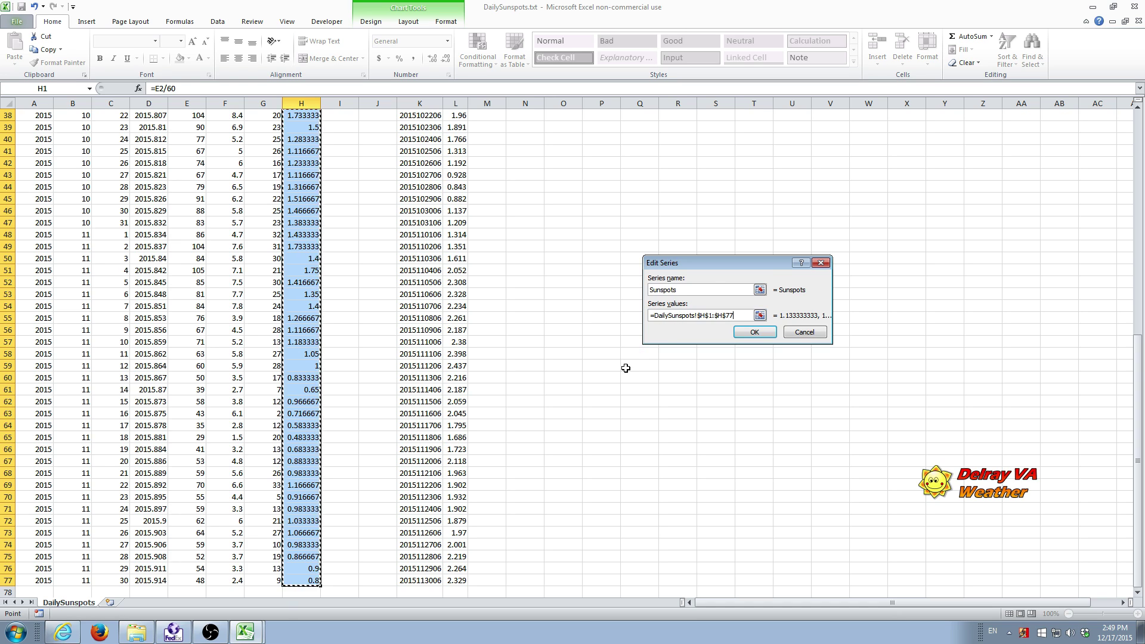
{"action": "left_click", "coordinate": [757, 335]}
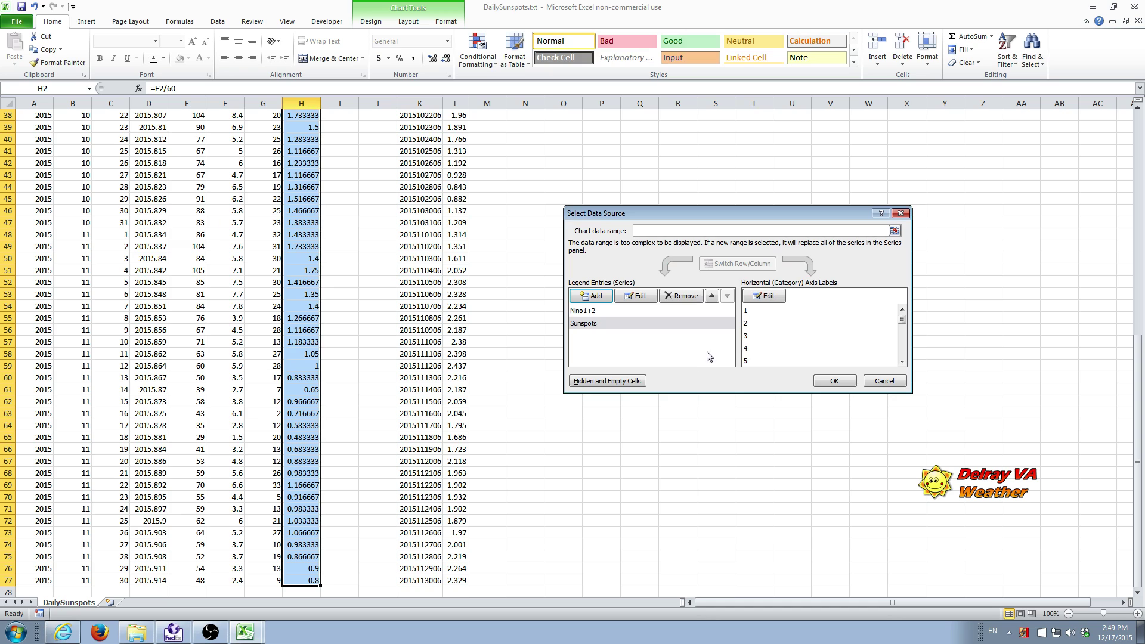
Set the horizontal axis labels to the column K dates (K1:K77) and apply the data
{"action": "left_click", "coordinate": [768, 297]}
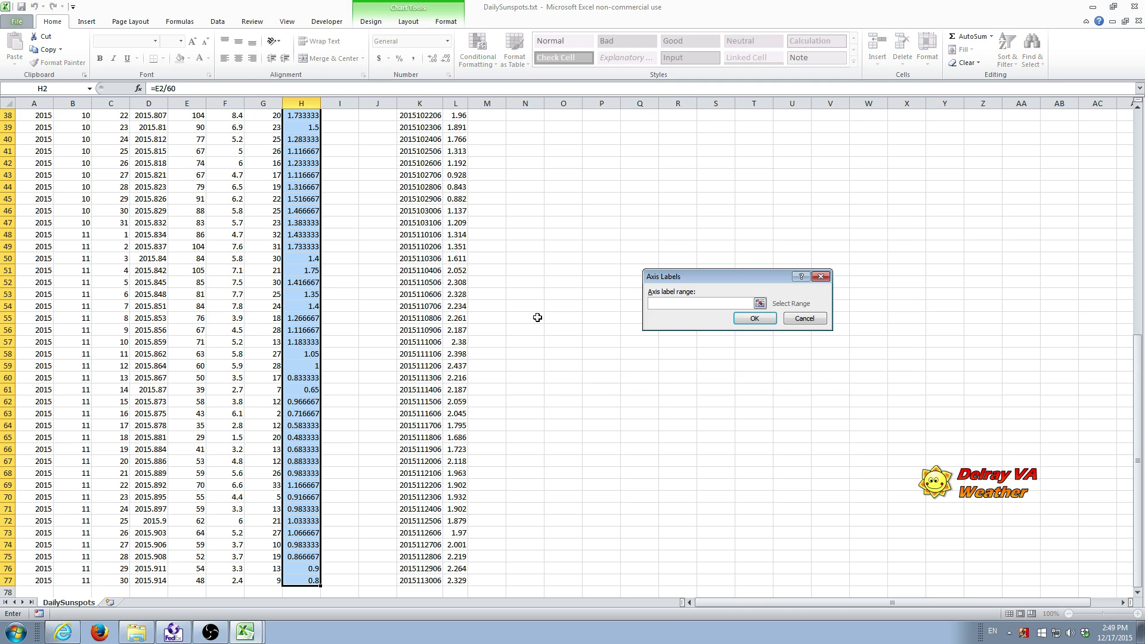
{"action": "scroll", "coordinate": [547, 293], "scroll_direction": "up", "scroll_amount": 12}
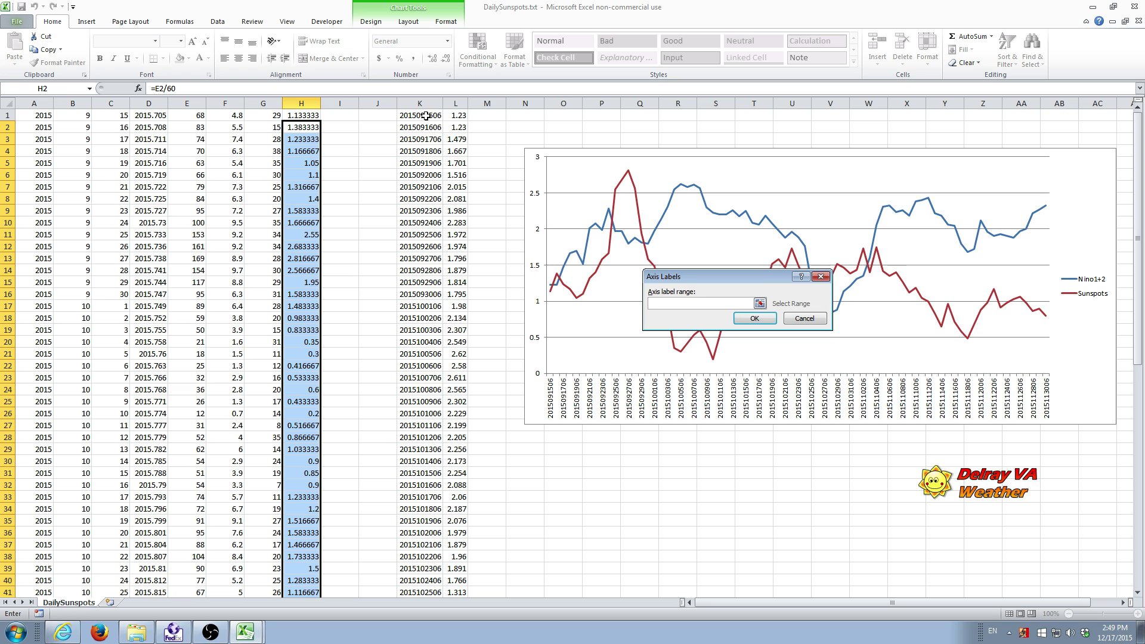
{"action": "left_click_drag", "start_coordinate": [425, 116], "coordinate": [425, 568]}
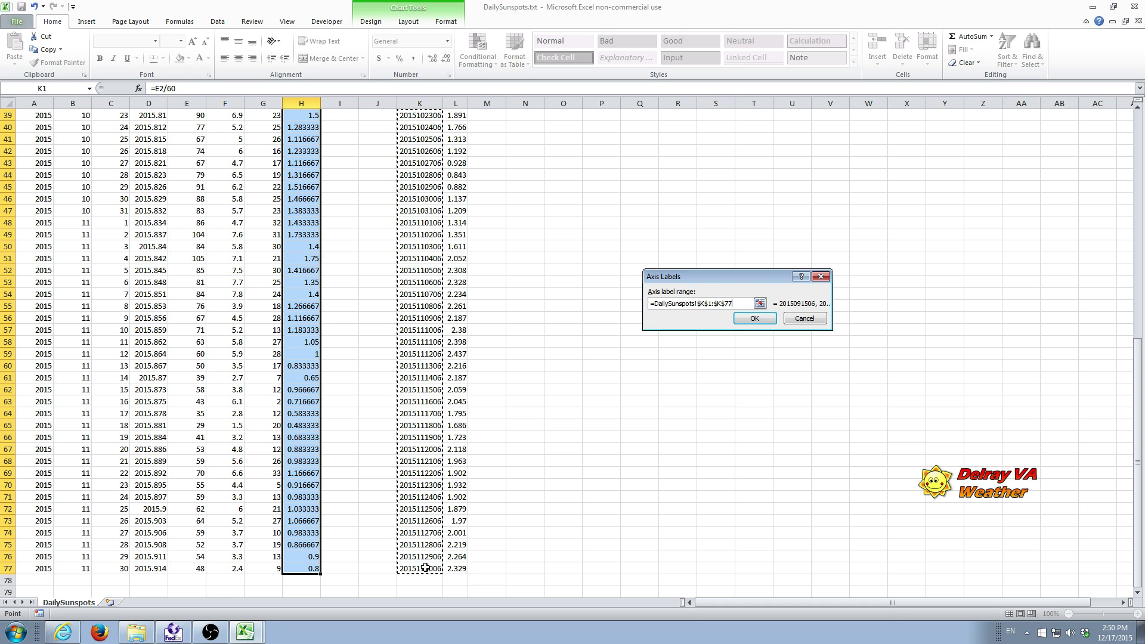
{"action": "left_click", "coordinate": [755, 321]}
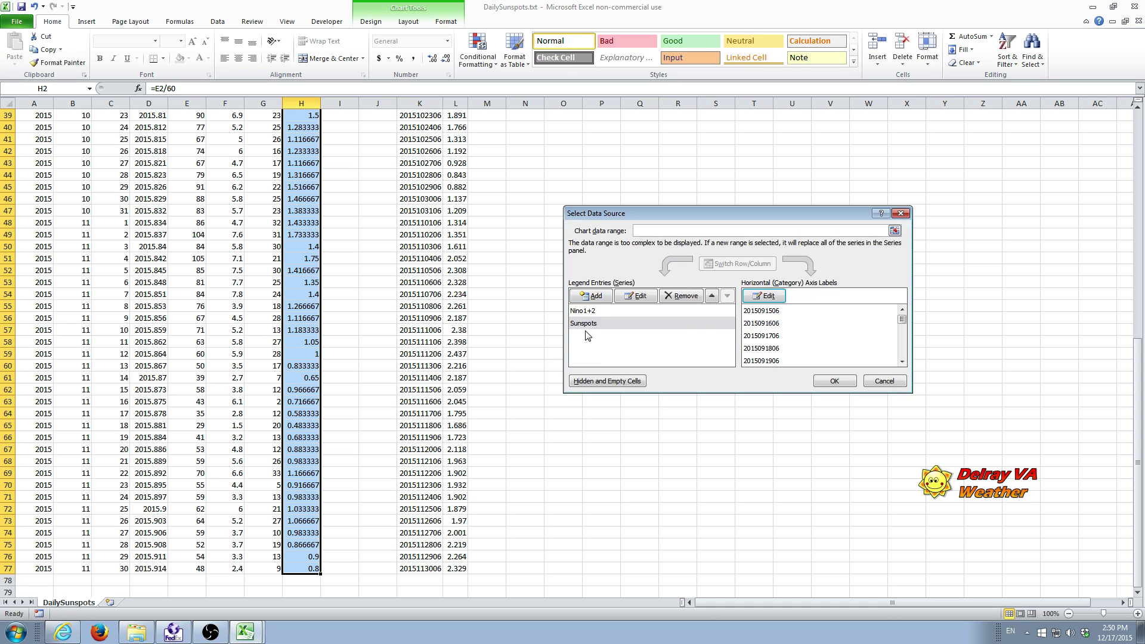
{"action": "left_click", "coordinate": [834, 381]}
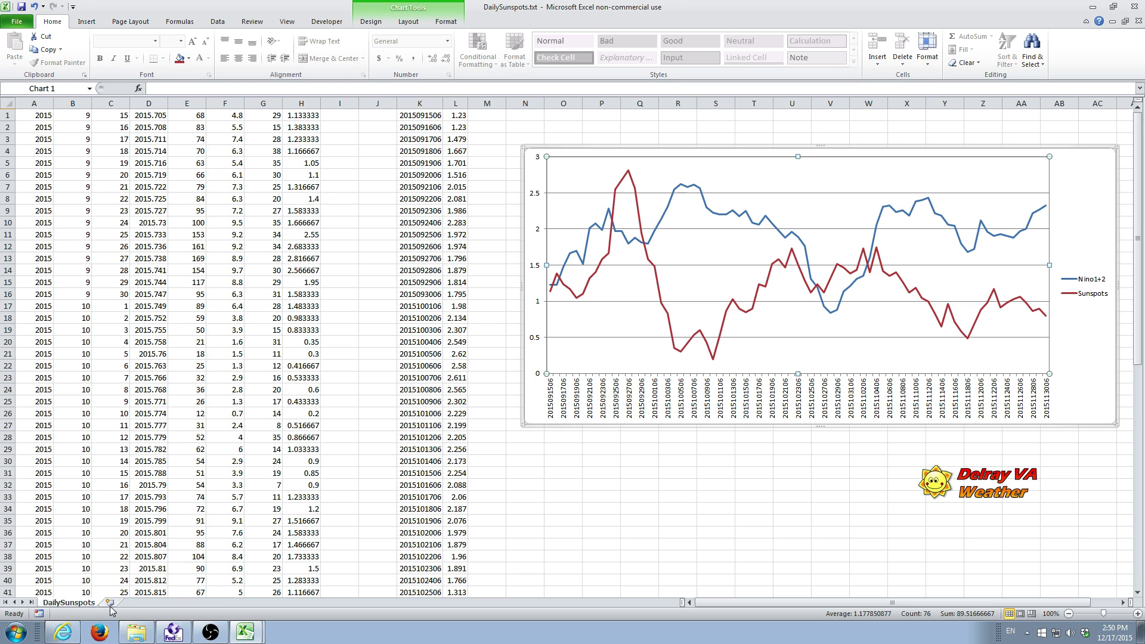
Insert a new blank worksheet and copy the line chart from DailySunspots
{"action": "left_click", "coordinate": [110, 603]}
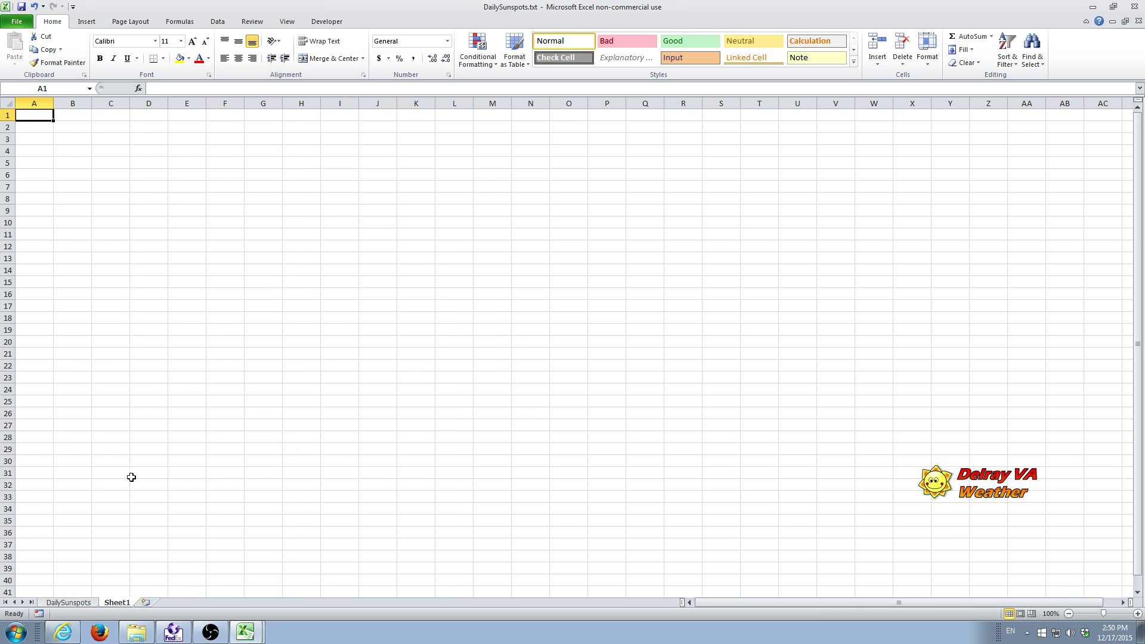
{"action": "left_click", "coordinate": [74, 604]}
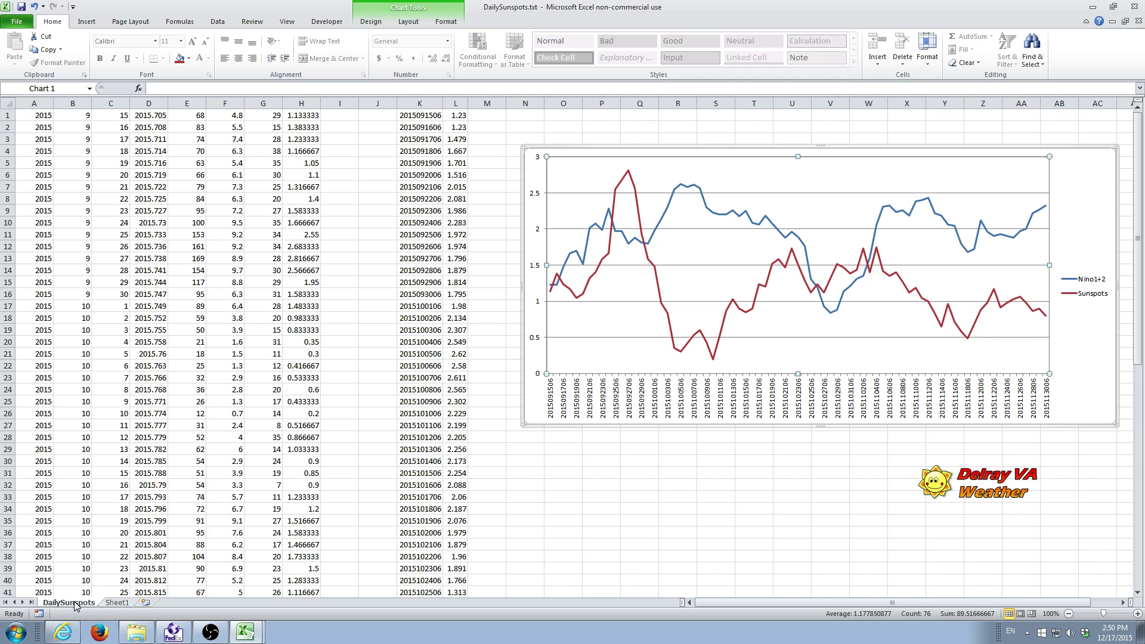
{"action": "left_click", "coordinate": [1087, 173]}
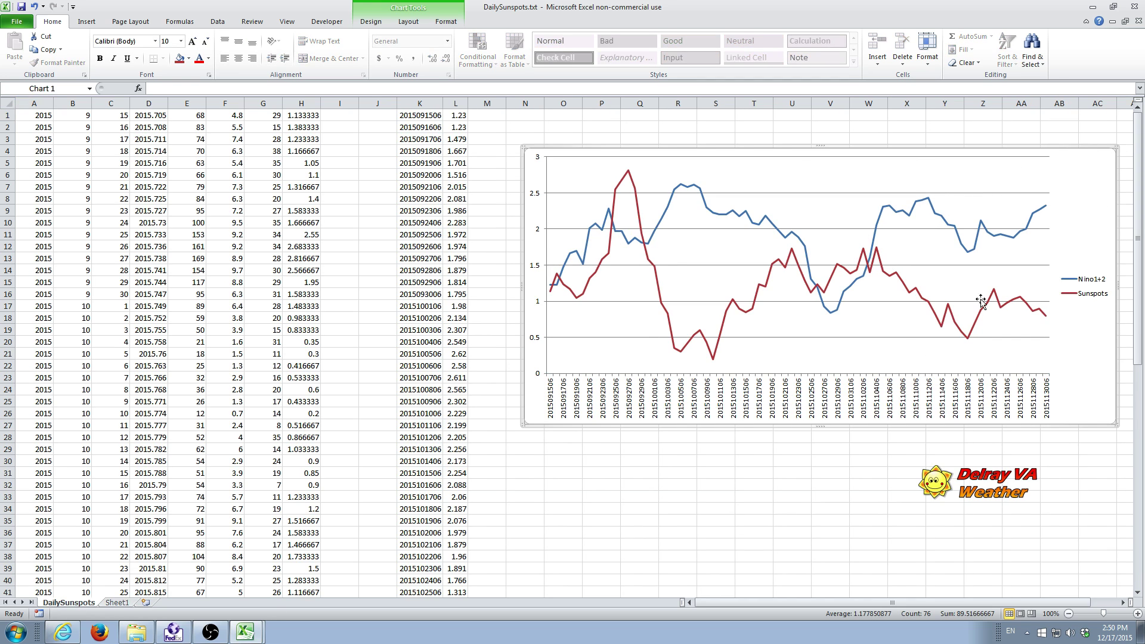
{"action": "right_click", "coordinate": [1093, 173]}
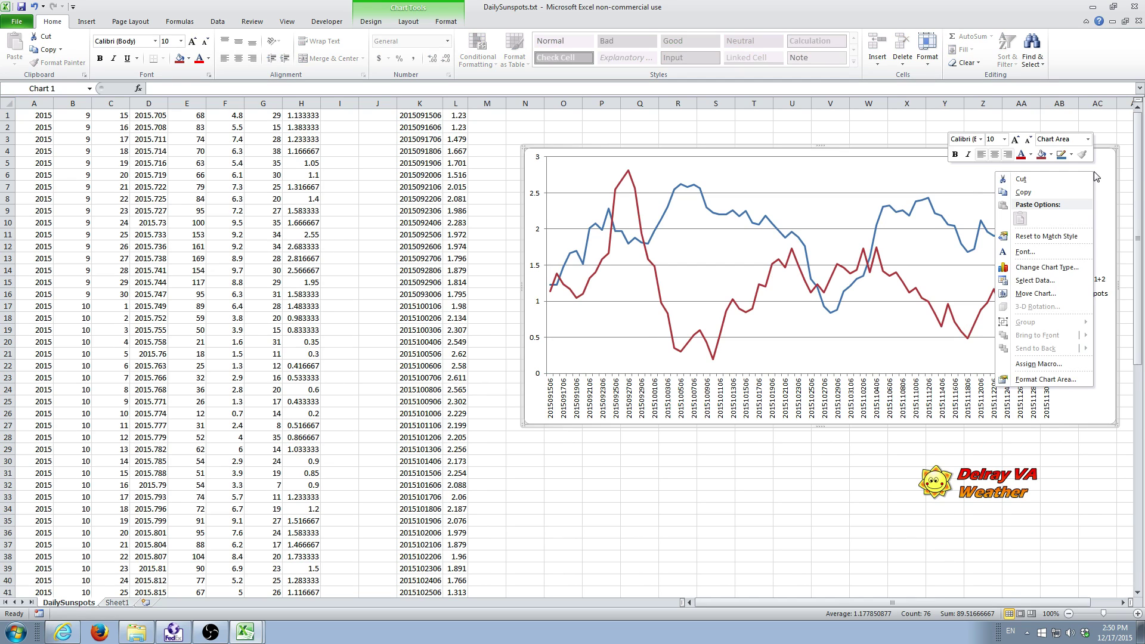
{"action": "left_click", "coordinate": [1055, 192]}
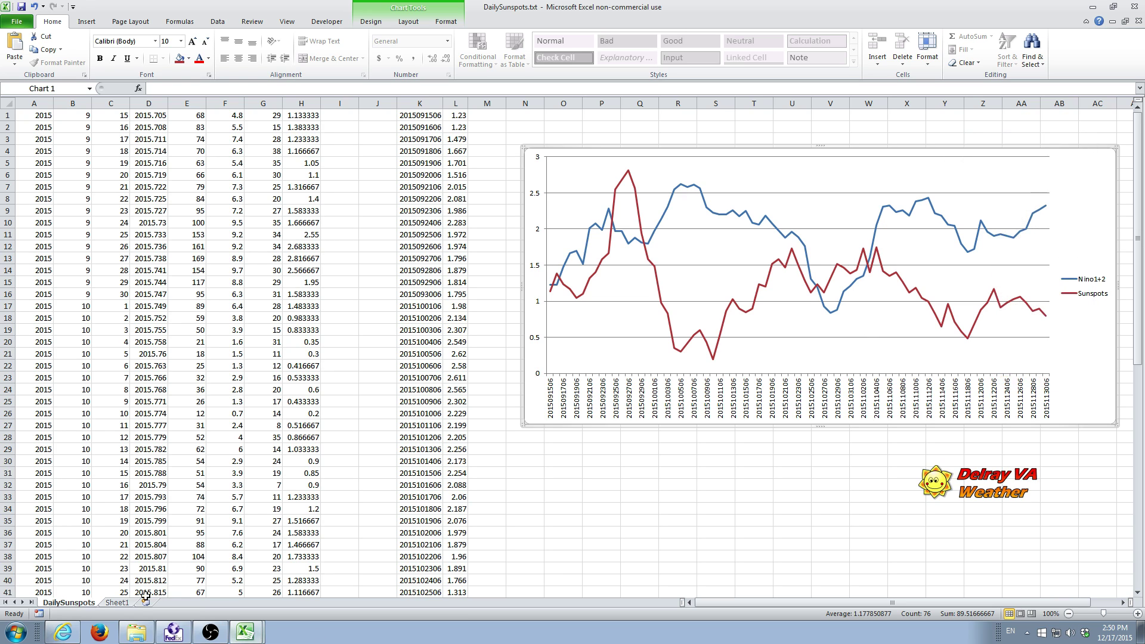
Paste the chart onto Sheet1 at cell B2
{"action": "left_click", "coordinate": [121, 603]}
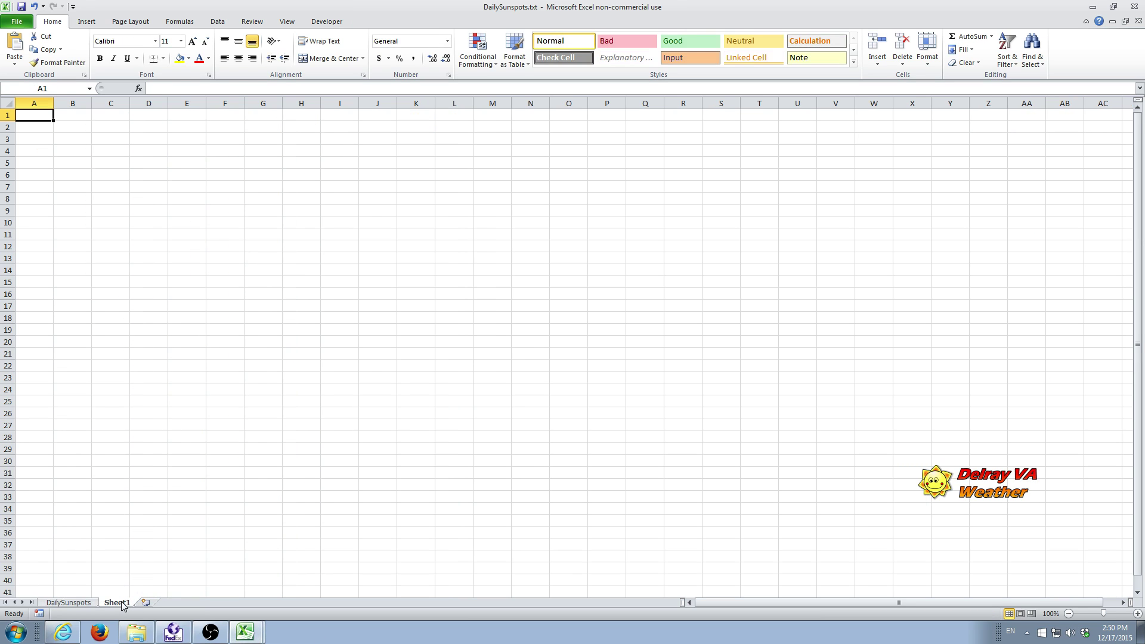
{"action": "left_click", "coordinate": [74, 125]}
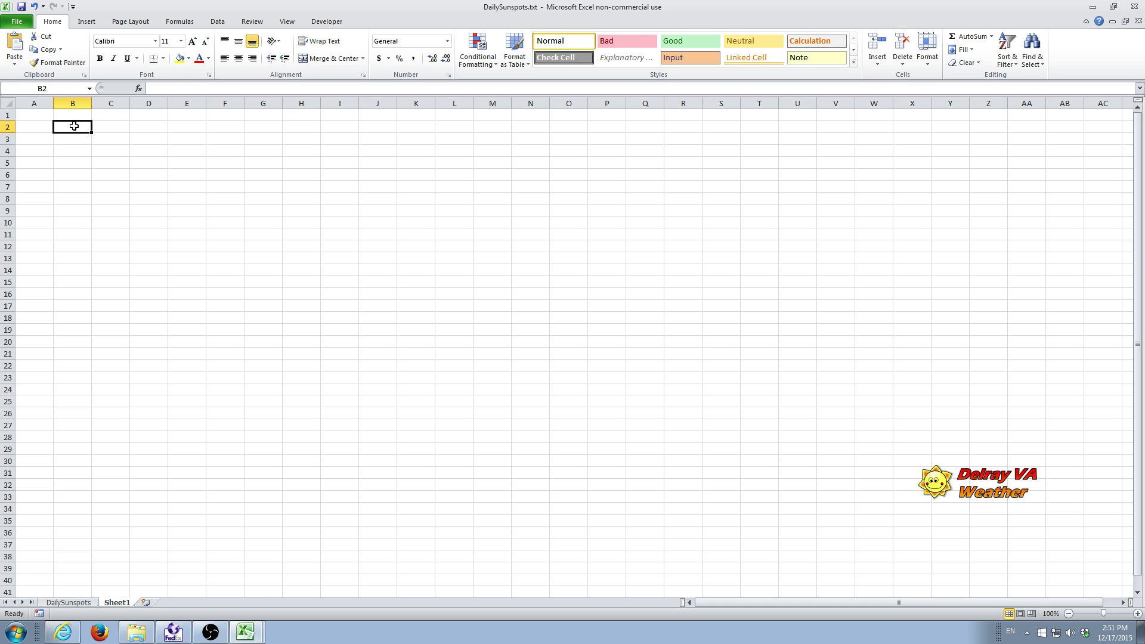
{"action": "right_click", "coordinate": [74, 126]}
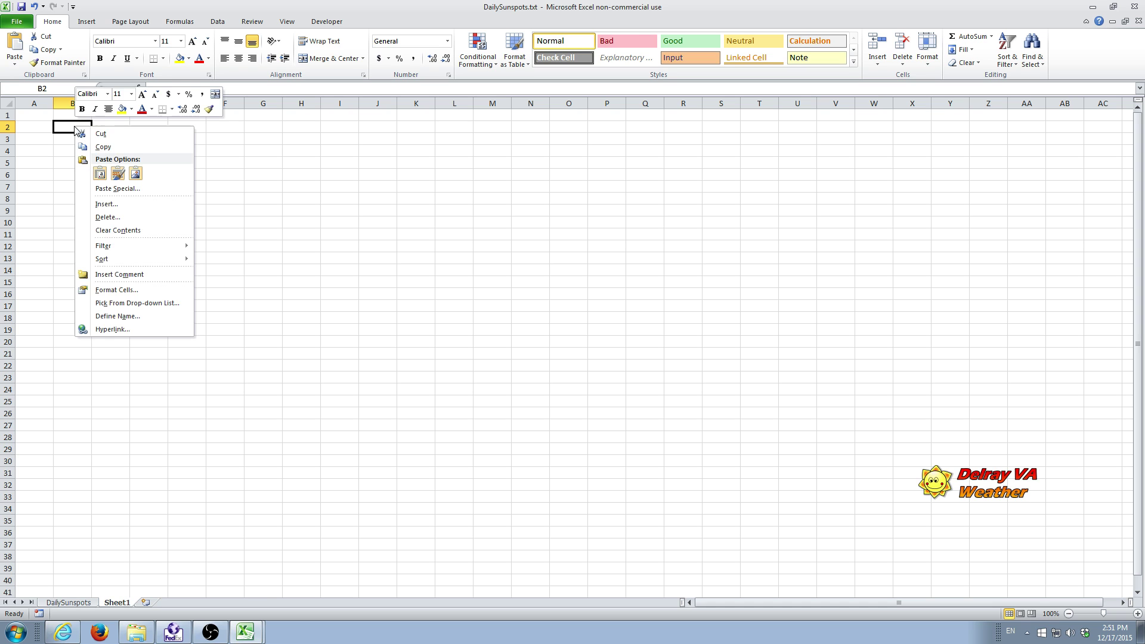
{"action": "left_click", "coordinate": [101, 173]}
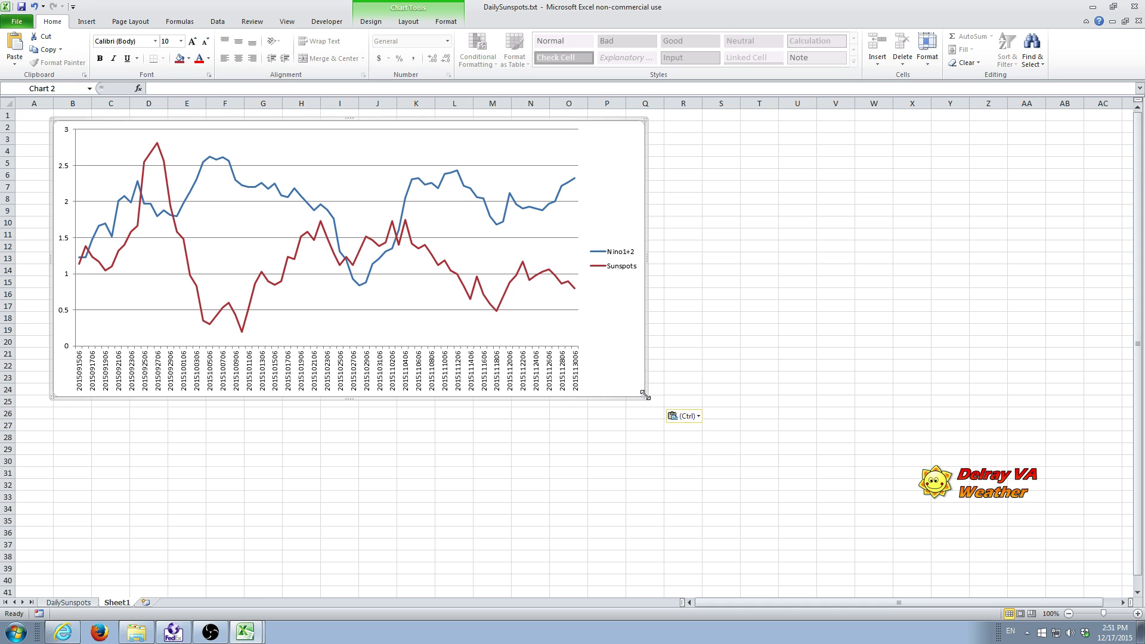
Stretch the pasted chart across the sheet and make its legend bold at 12 pt
{"action": "left_click_drag", "start_coordinate": [645, 394], "coordinate": [1084, 586]}
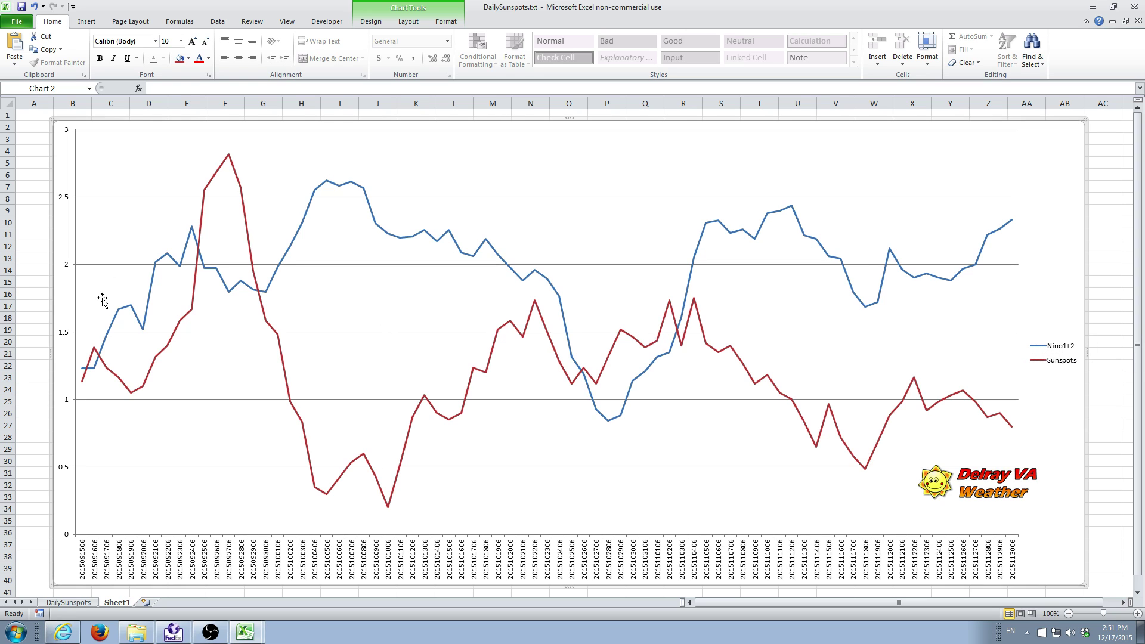
{"action": "left_click", "coordinate": [1056, 354]}
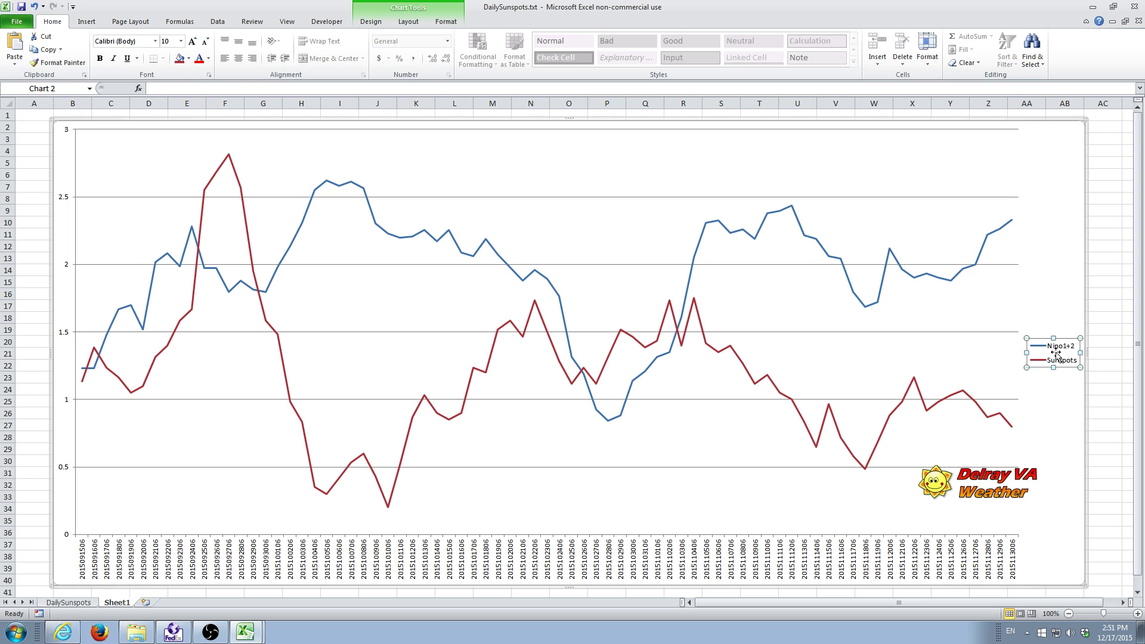
{"action": "right_click", "coordinate": [1056, 354]}
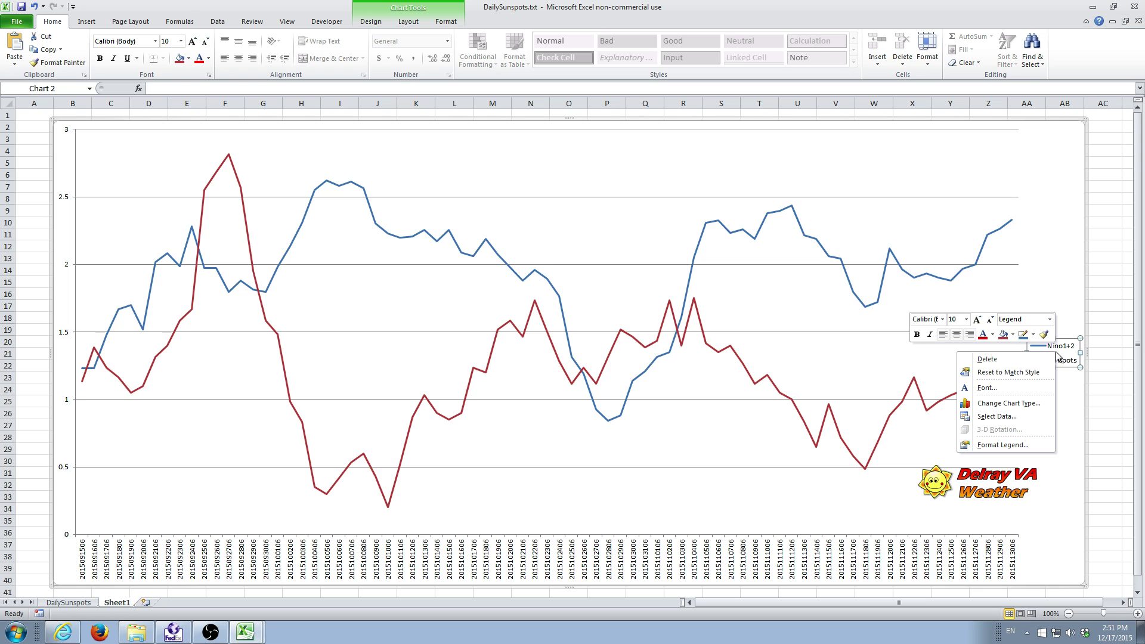
{"action": "left_click", "coordinate": [916, 334]}
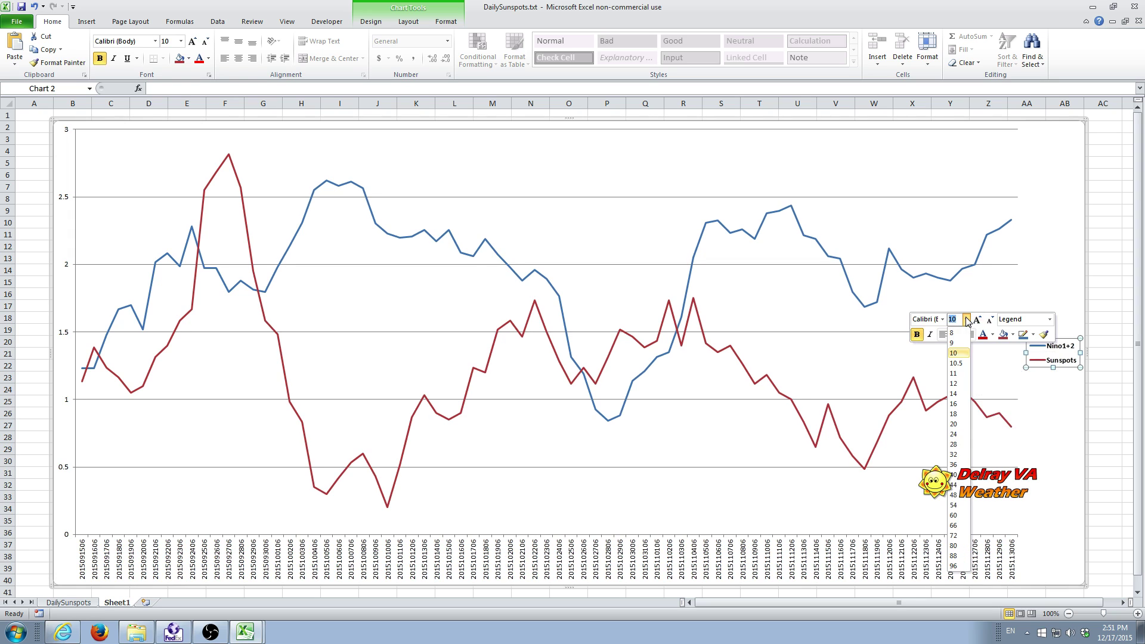
{"action": "left_click", "coordinate": [959, 385]}
{"action": "left_click", "coordinate": [1053, 213]}
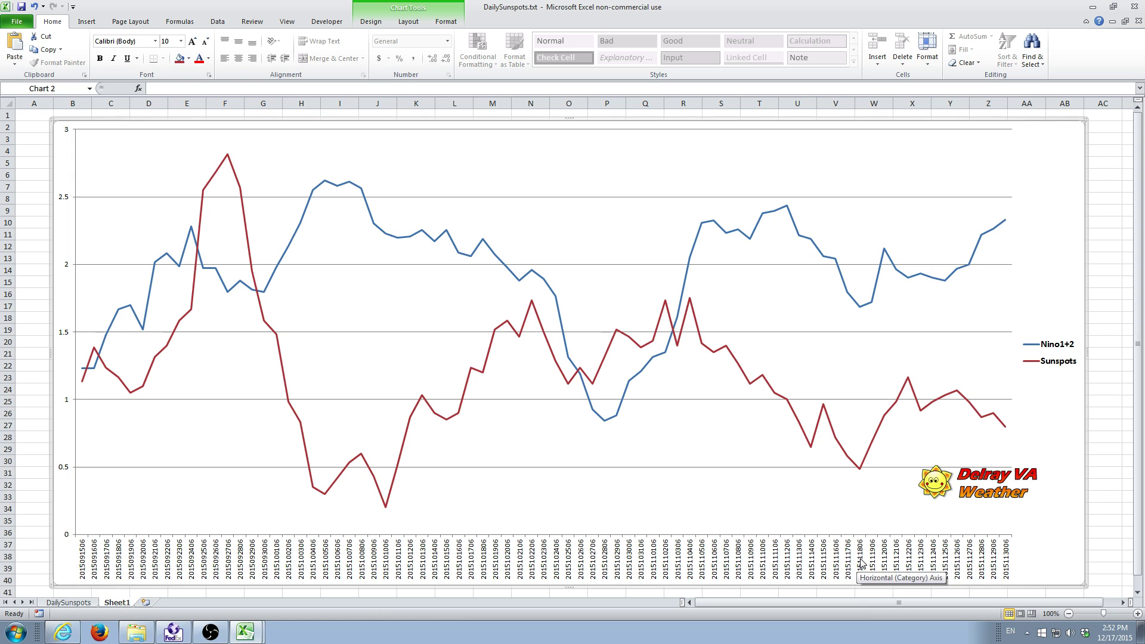
Make the horizontal date axis labels bold at 12 pt
{"action": "left_click", "coordinate": [860, 563]}
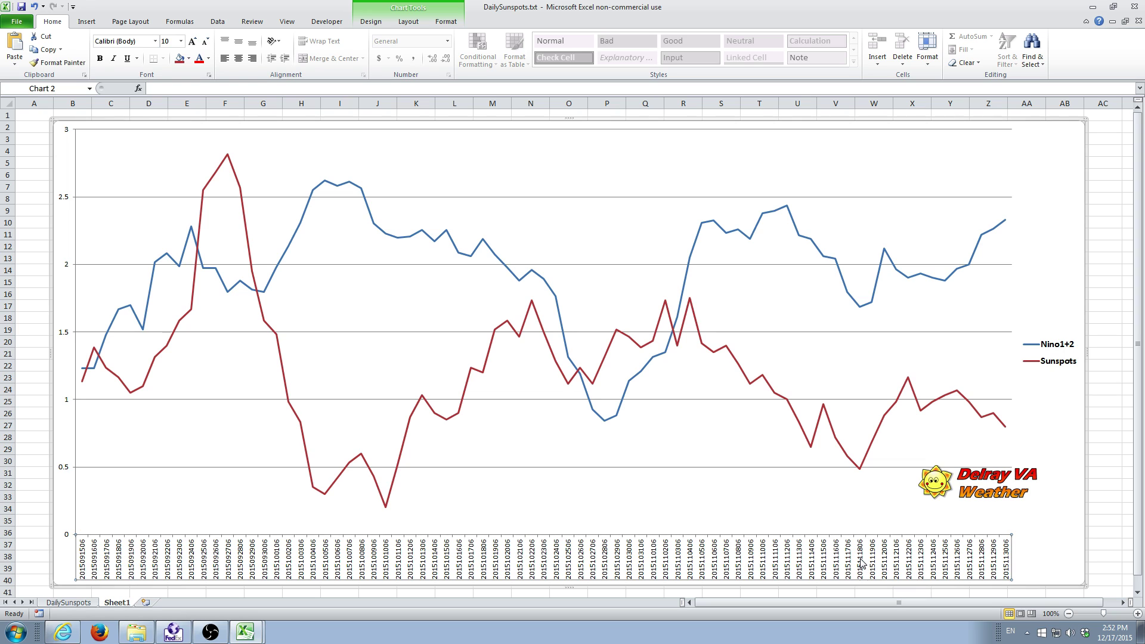
{"action": "right_click", "coordinate": [861, 563]}
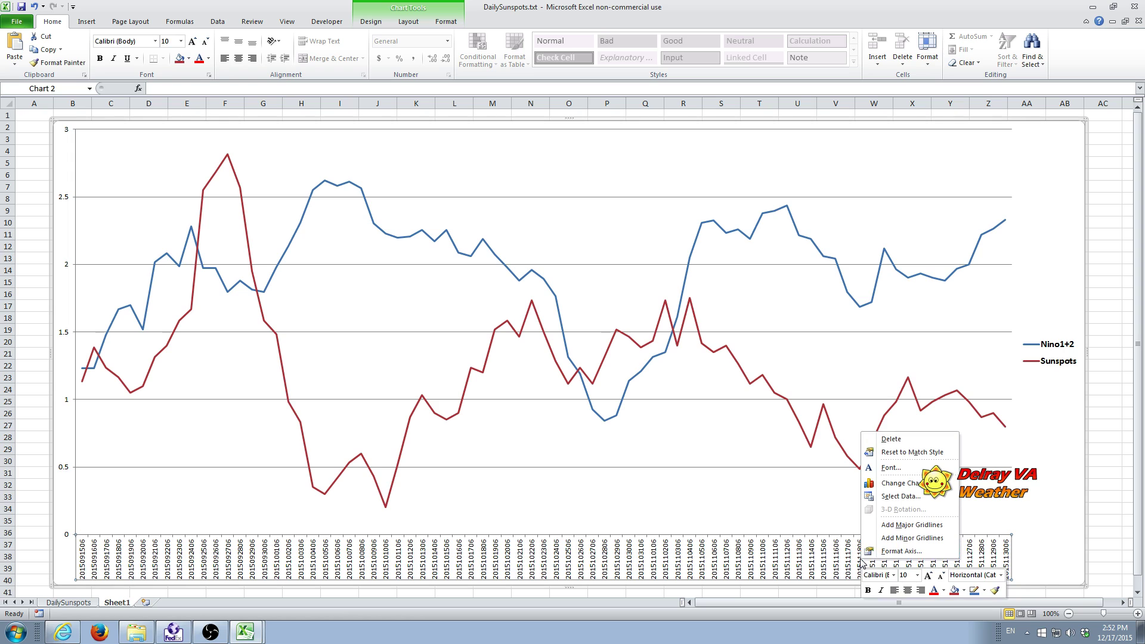
{"action": "left_click", "coordinate": [905, 552]}
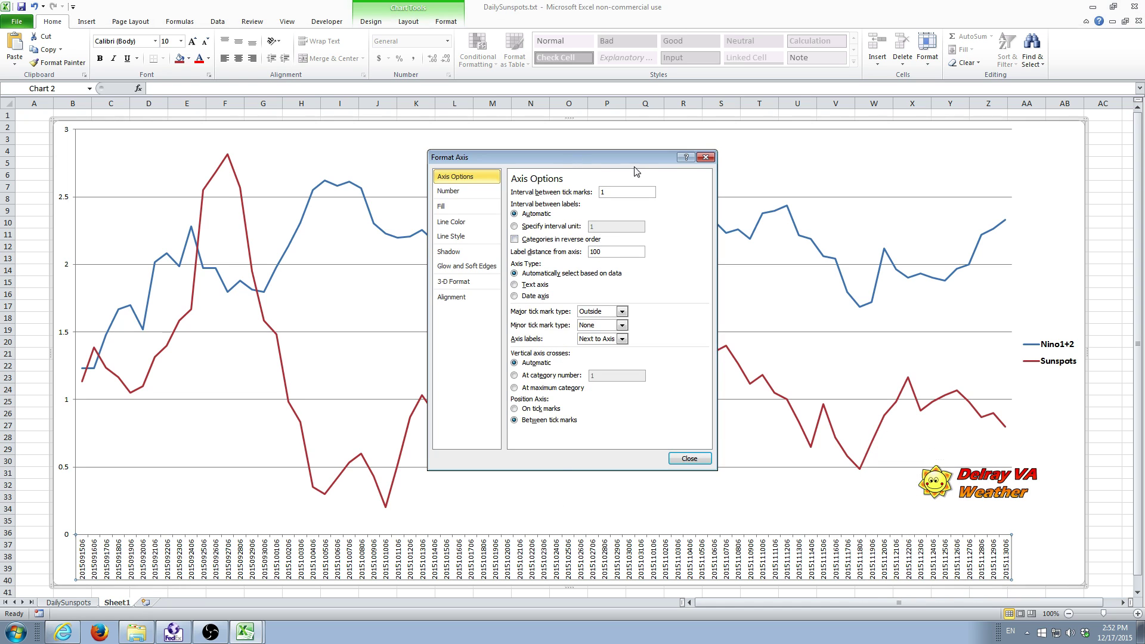
{"action": "left_click", "coordinate": [690, 458]}
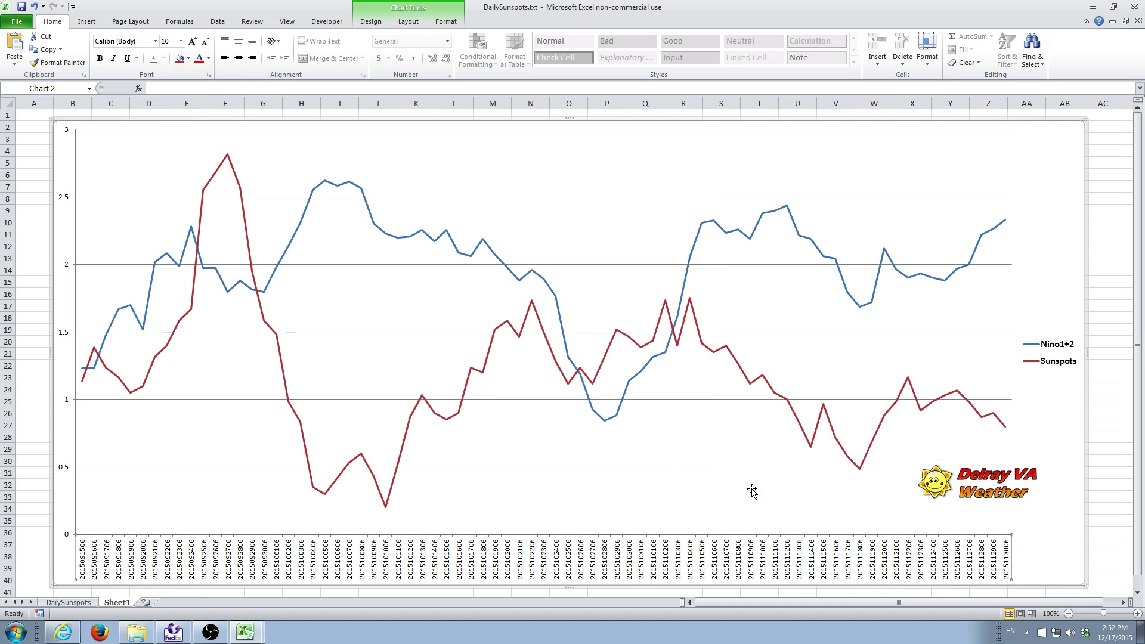
{"action": "right_click", "coordinate": [859, 564]}
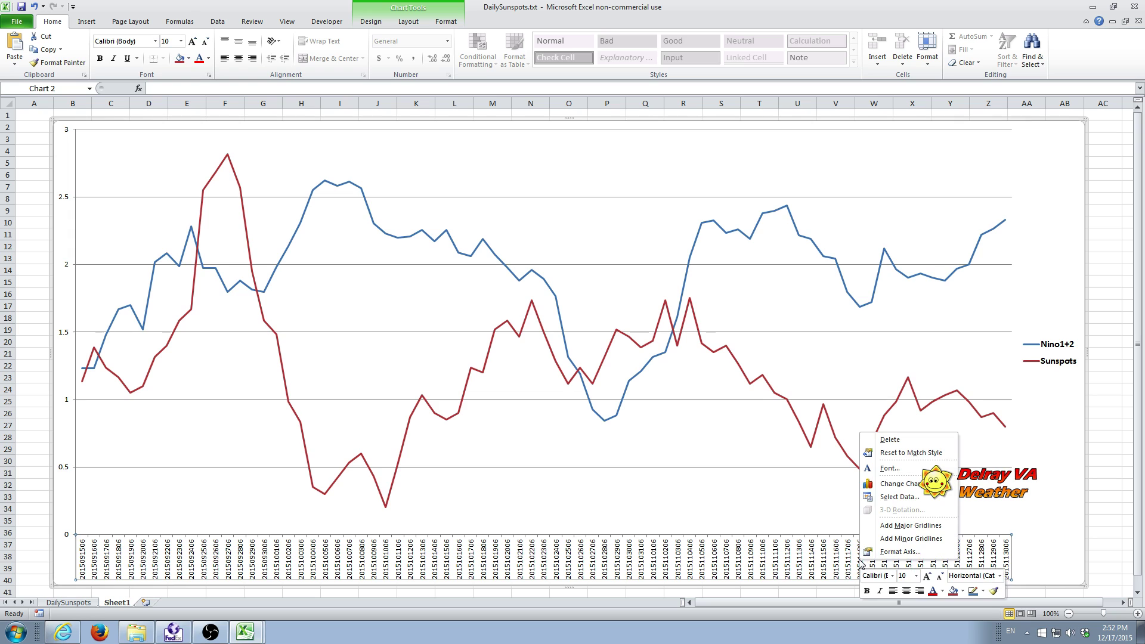
{"action": "left_click", "coordinate": [868, 591]}
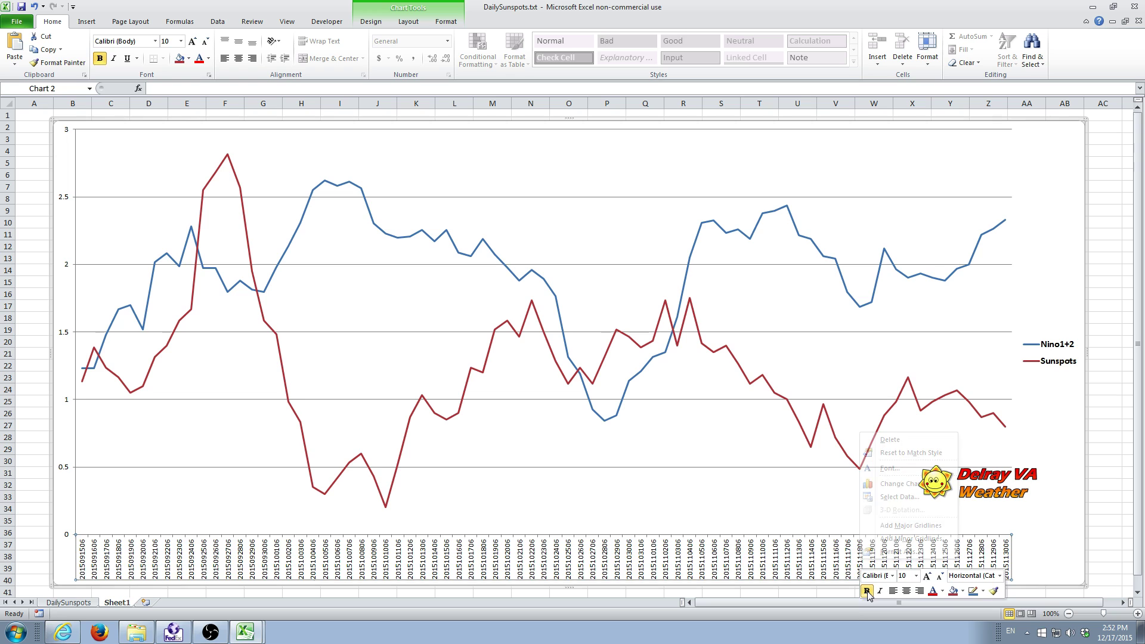
{"action": "left_click", "coordinate": [917, 576]}
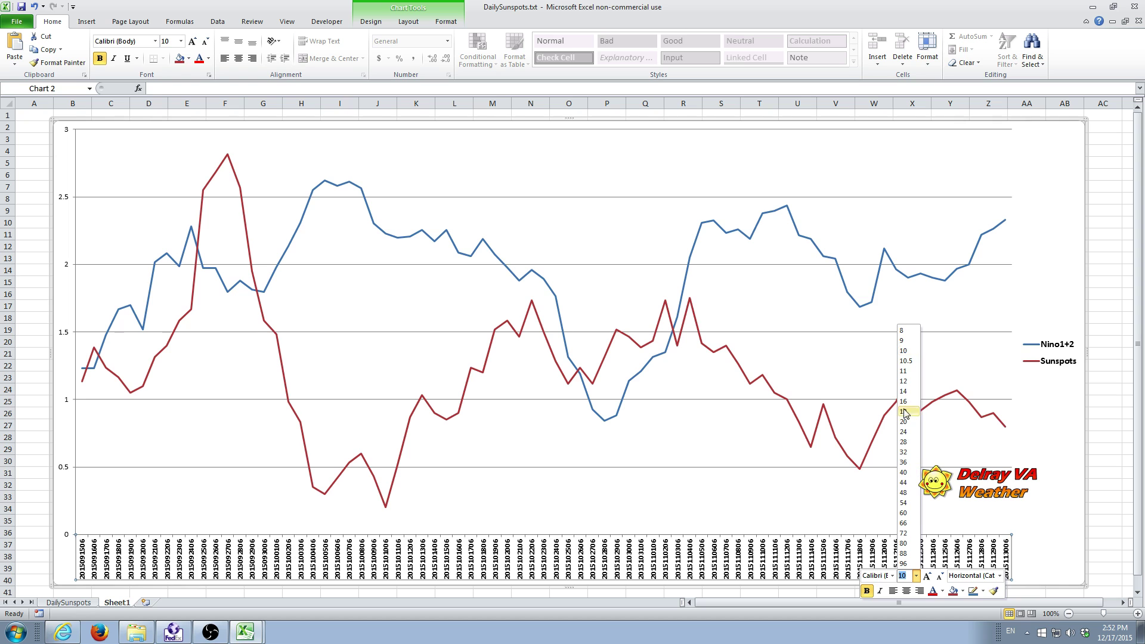
{"action": "left_click", "coordinate": [909, 382]}
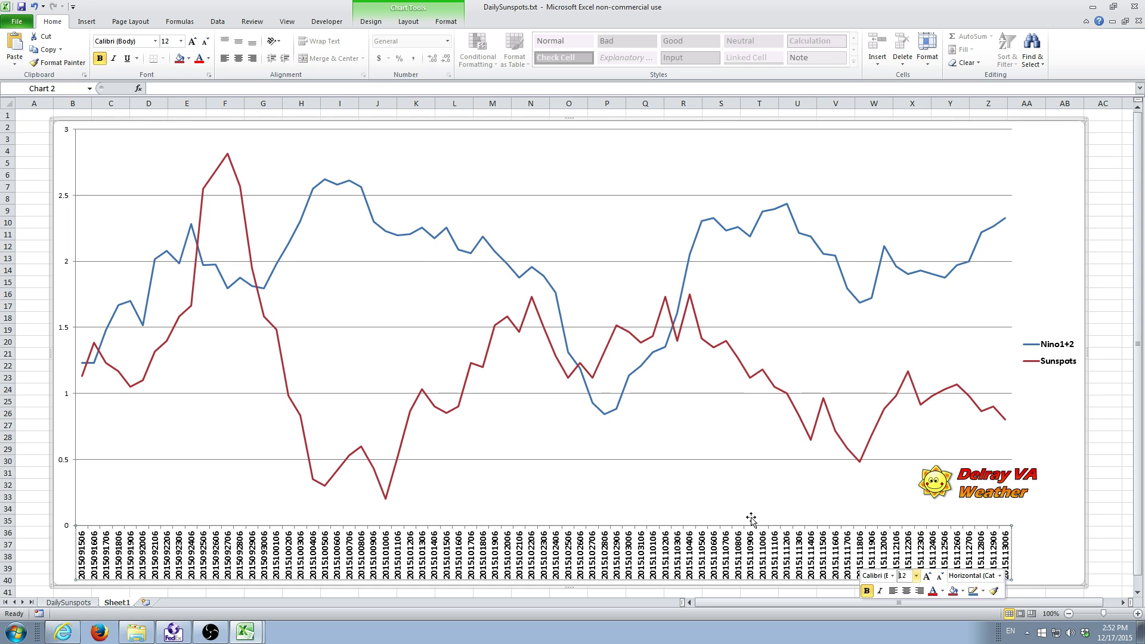
{"action": "left_click", "coordinate": [66, 331]}
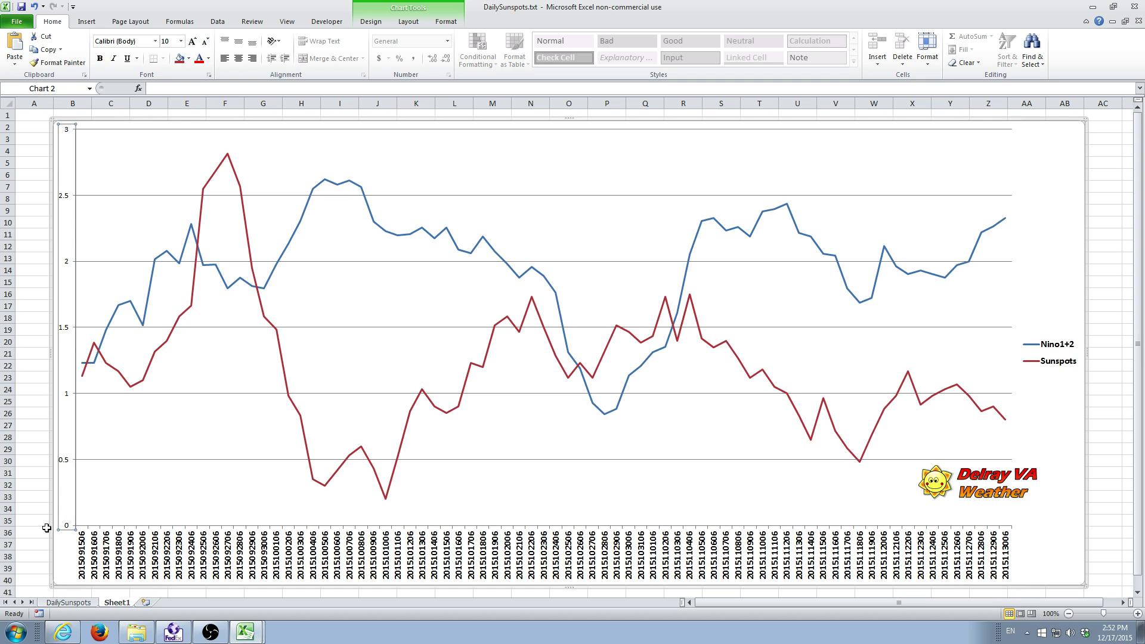
Format the vertical value axis numbers as bold, 12-point text
{"action": "right_click", "coordinate": [69, 264]}
{"action": "left_click", "coordinate": [75, 243]}
{"action": "left_click", "coordinate": [125, 228]}
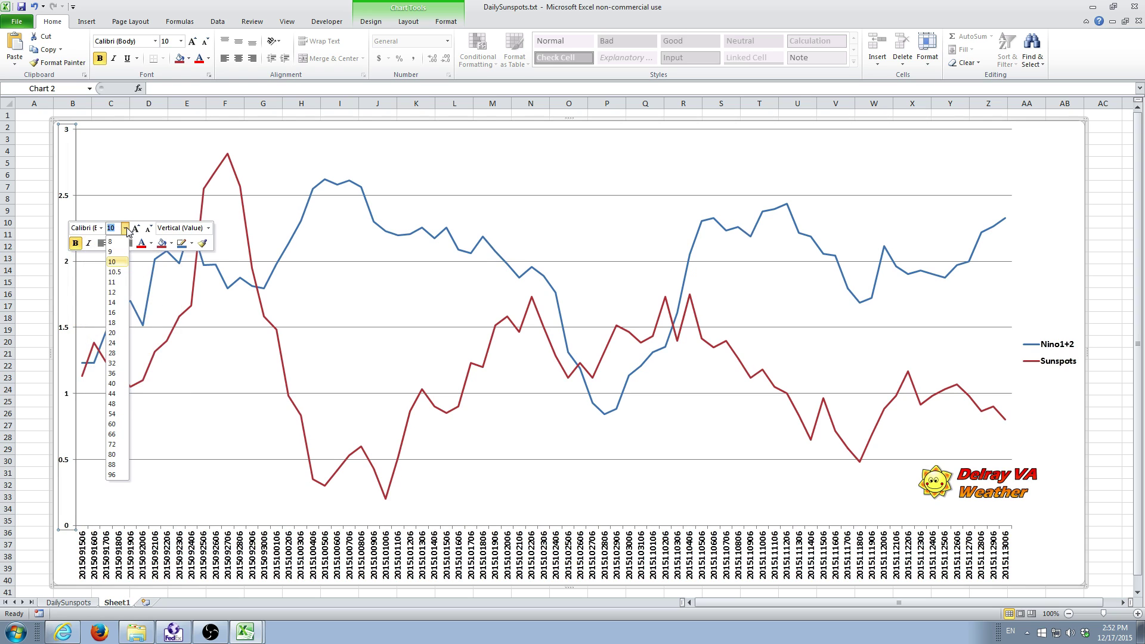
{"action": "left_click", "coordinate": [118, 292]}
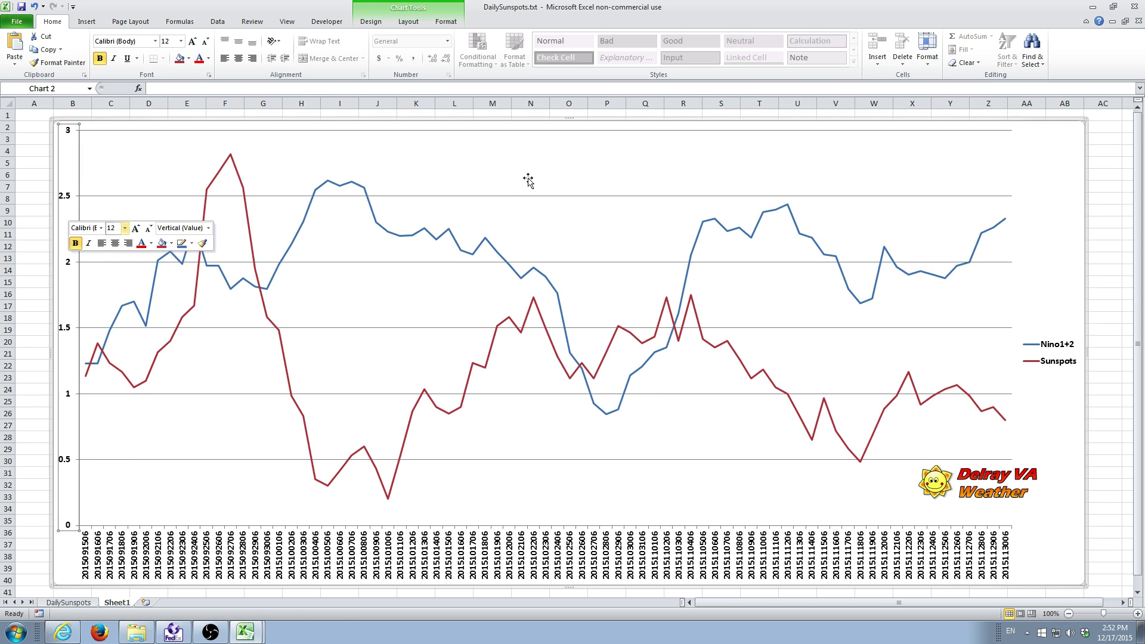
{"action": "left_click", "coordinate": [679, 172]}
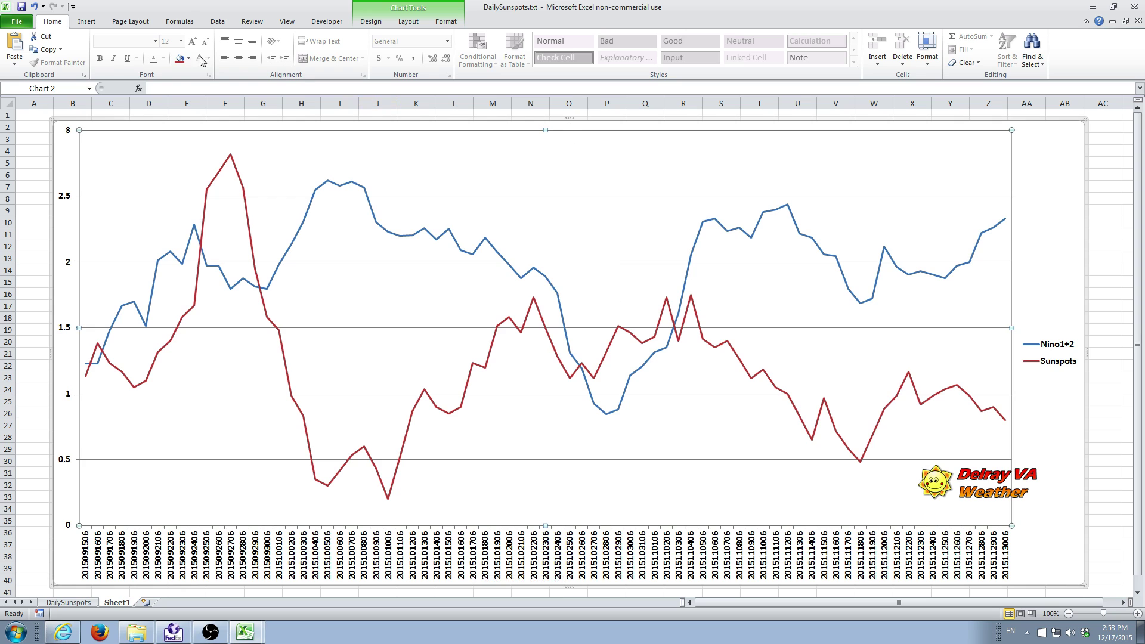
Draw a text box across the top of the chart
{"action": "left_click", "coordinate": [87, 23]}
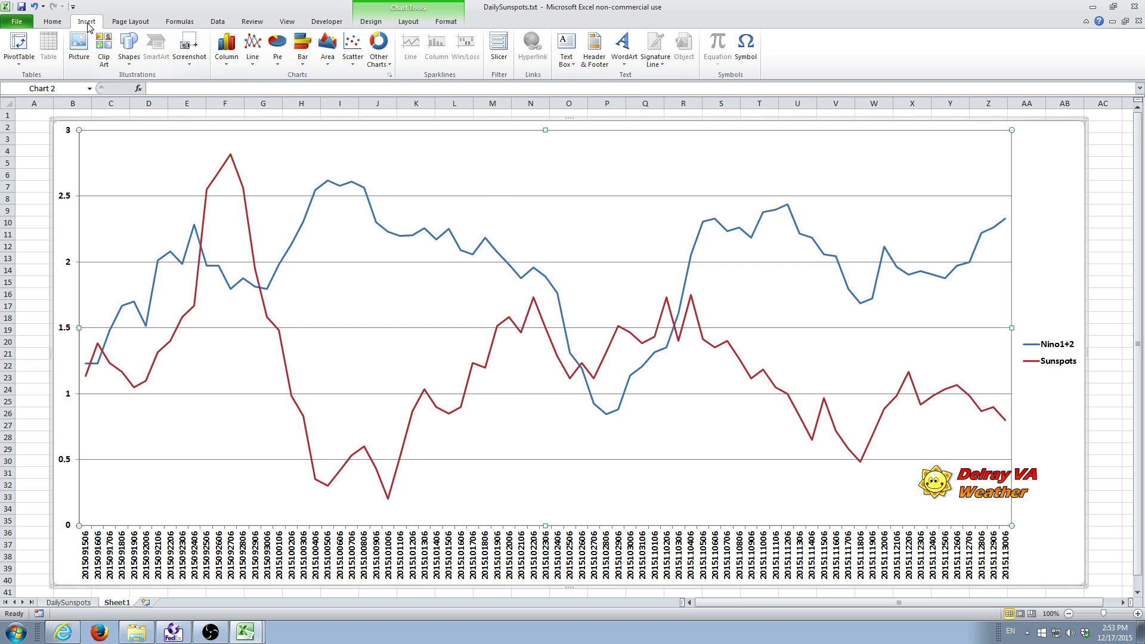
{"action": "left_click", "coordinate": [566, 40]}
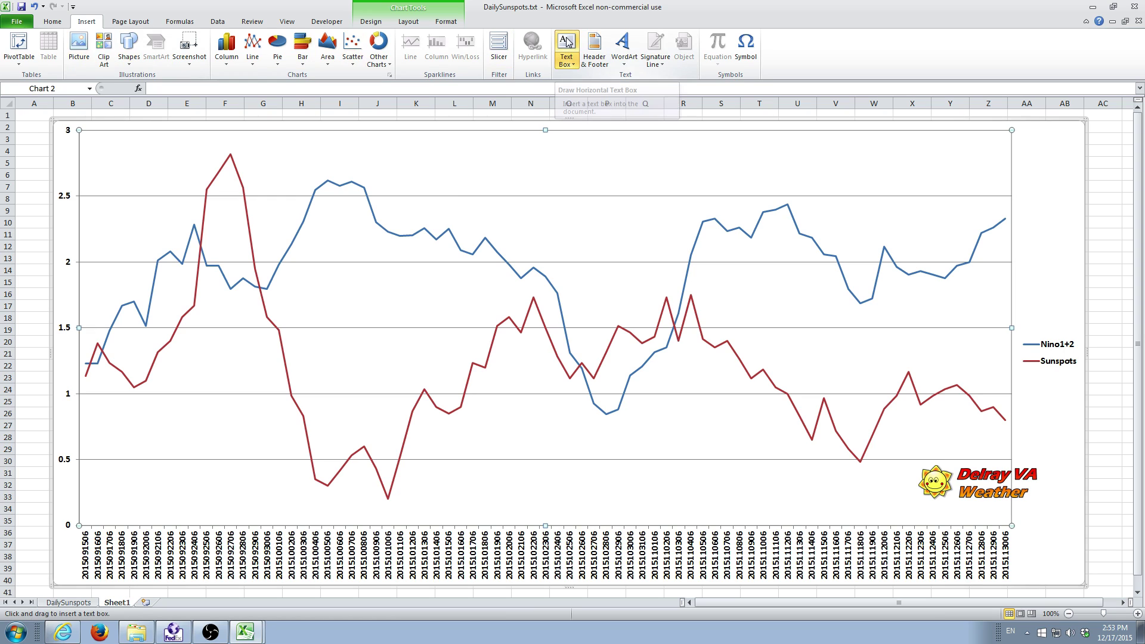
{"action": "mouse_move", "coordinate": [419, 140]}
{"action": "left_mouse_down"}
{"action": "mouse_move", "coordinate": [421, 172]}
{"action": "mouse_move", "coordinate": [731, 183]}
{"action": "left_mouse_up"}
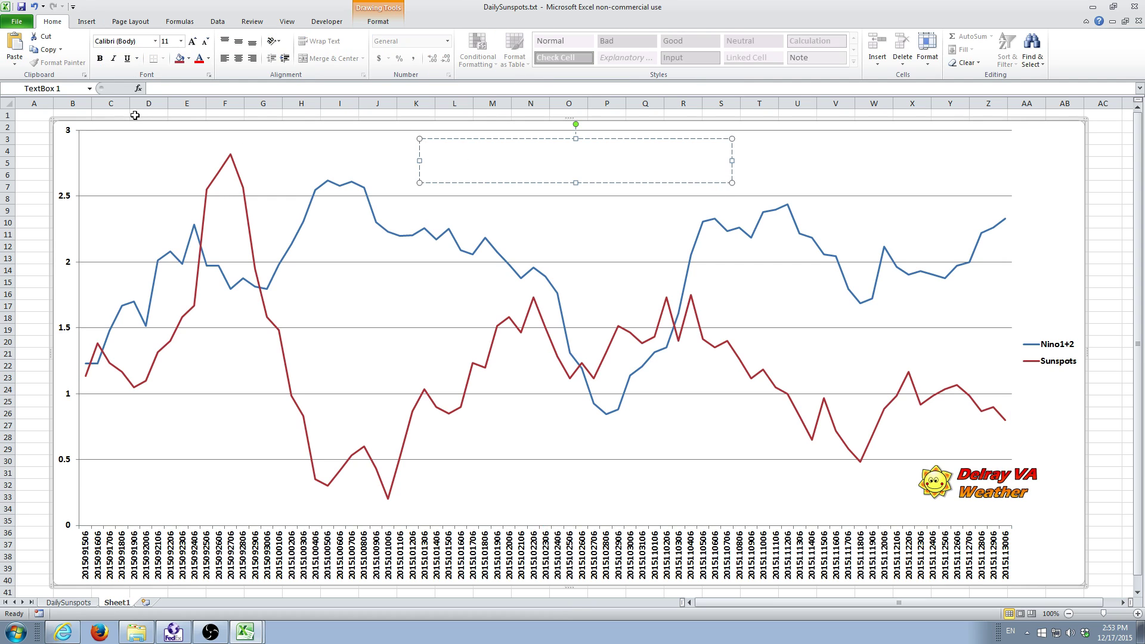
Type 'Test Chart' in bold 24 pt and center it in the text box
{"action": "left_click", "coordinate": [101, 59]}
{"action": "left_click", "coordinate": [181, 41]}
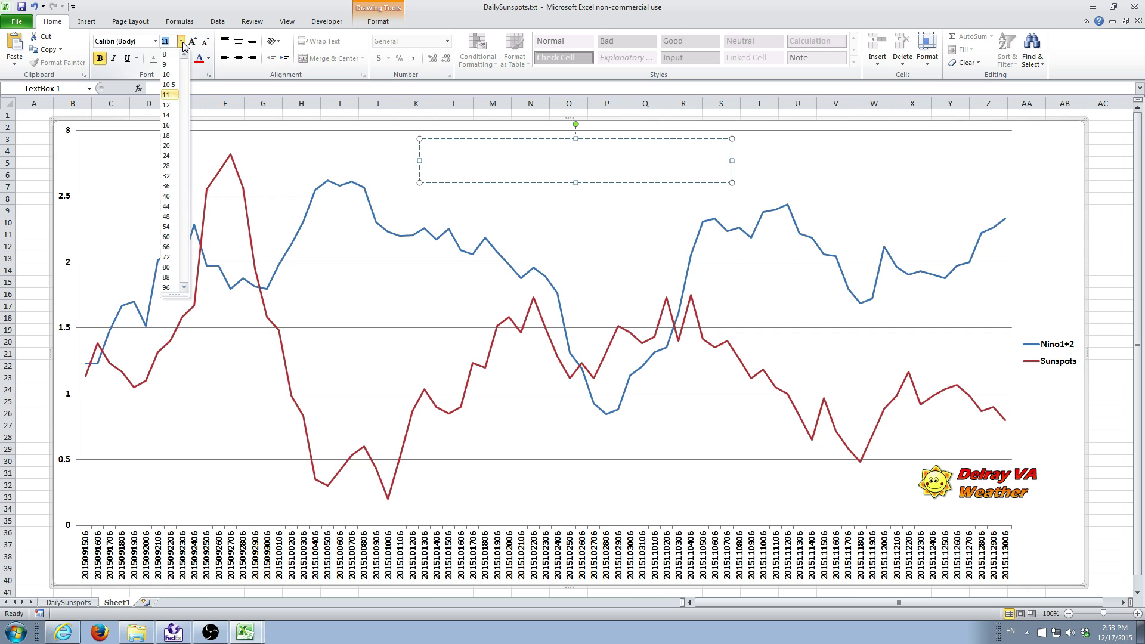
{"action": "left_click", "coordinate": [168, 156]}
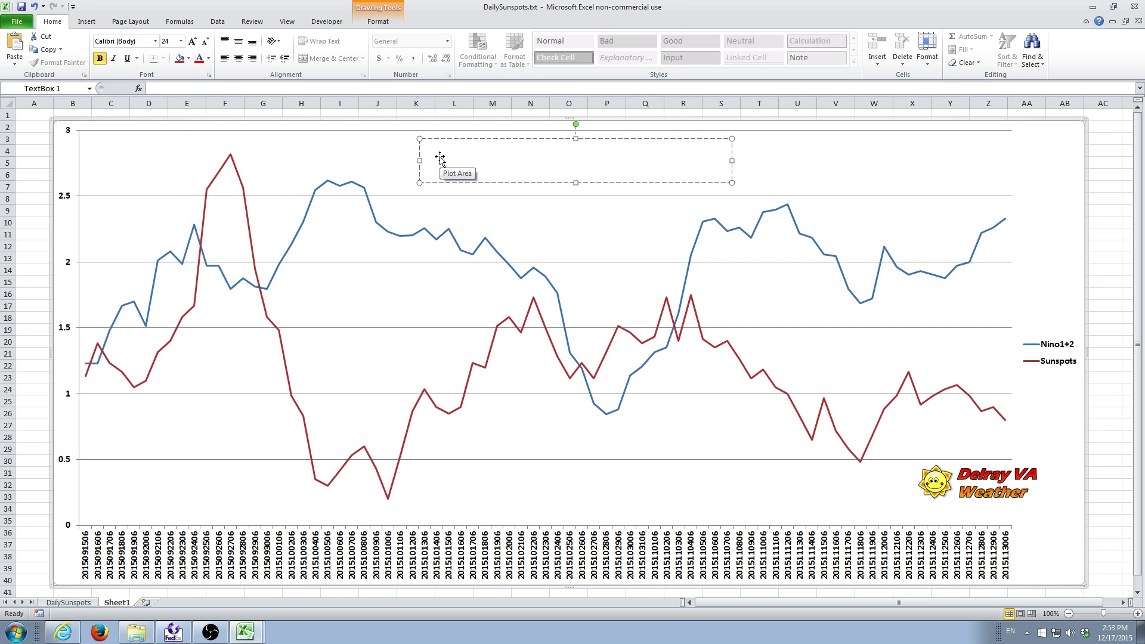
{"action": "type", "text": "Test"}
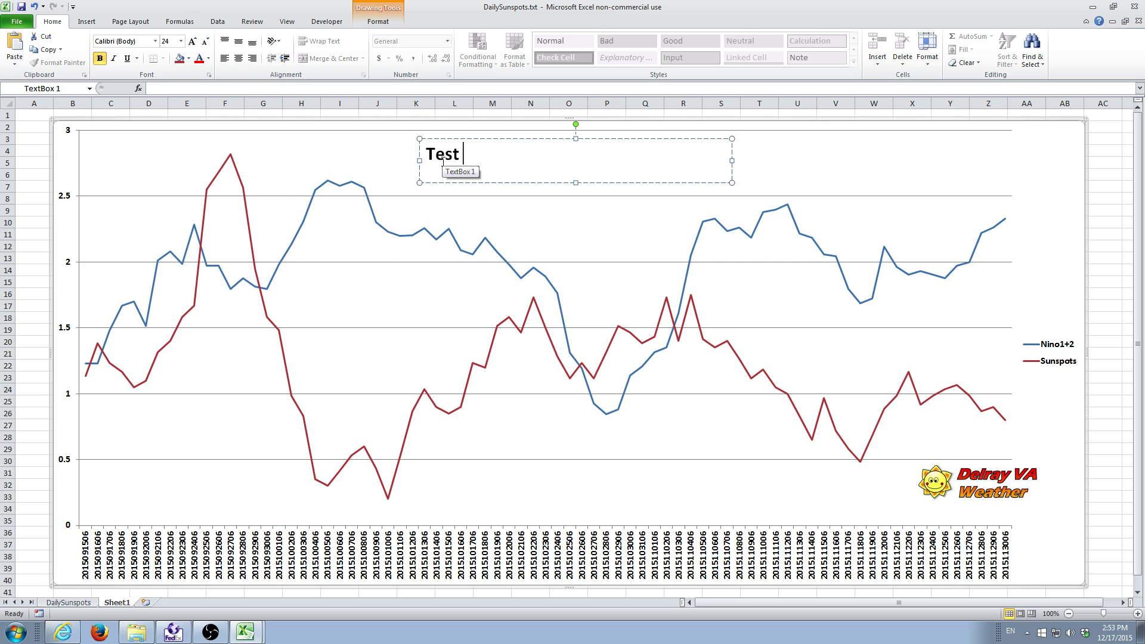
{"action": "type", "text": " Chart"}
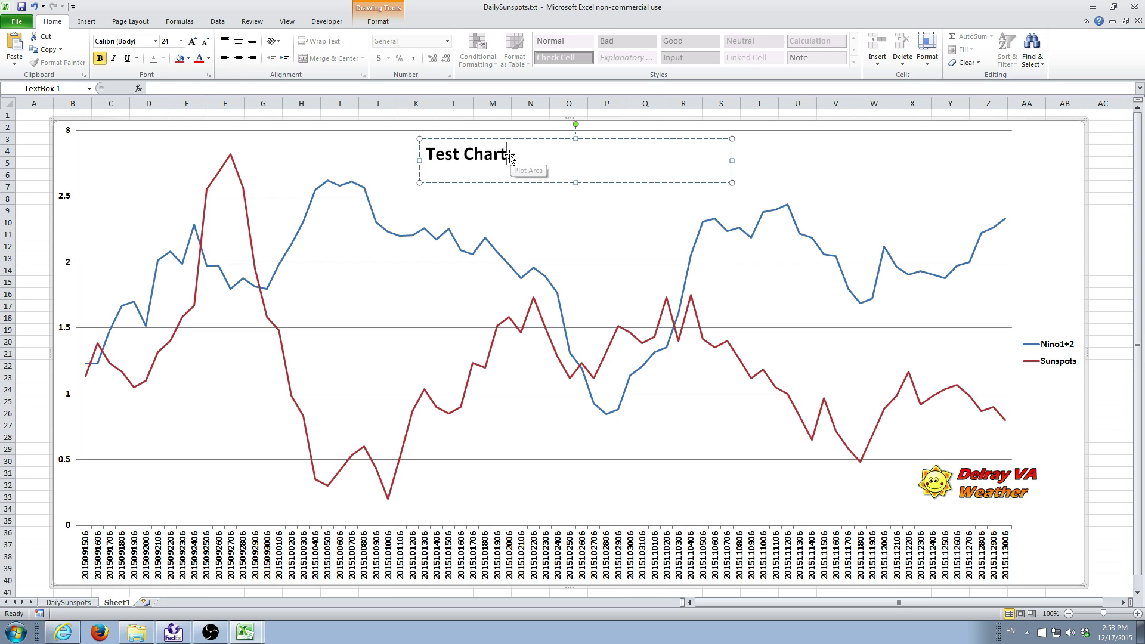
{"action": "left_click_drag", "start_coordinate": [506, 153], "coordinate": [305, 134]}
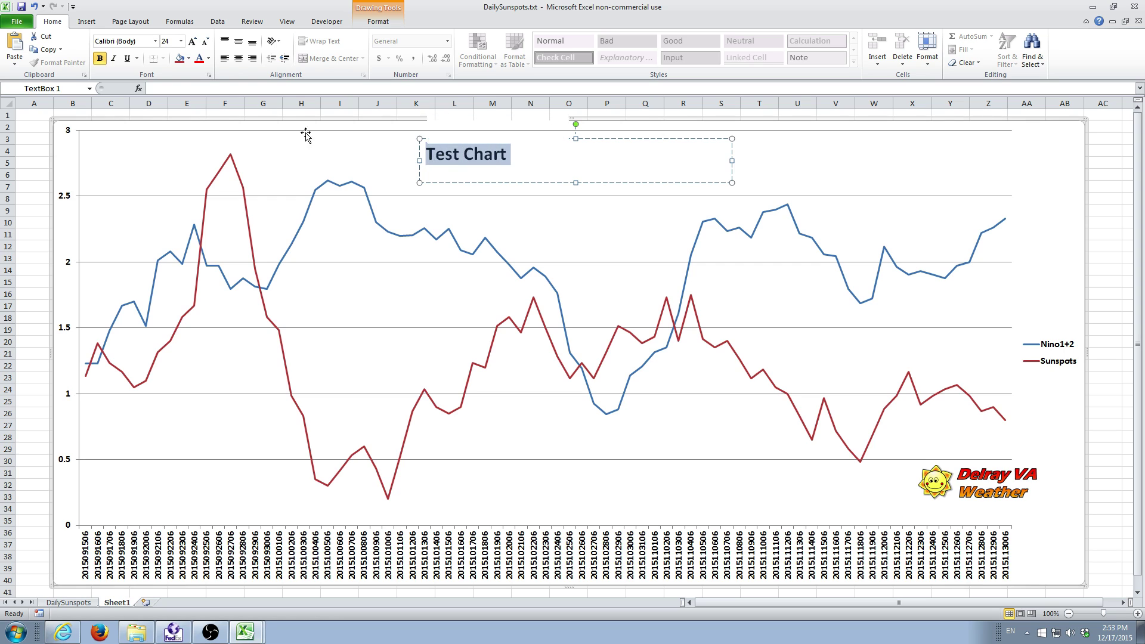
{"action": "left_click", "coordinate": [238, 59]}
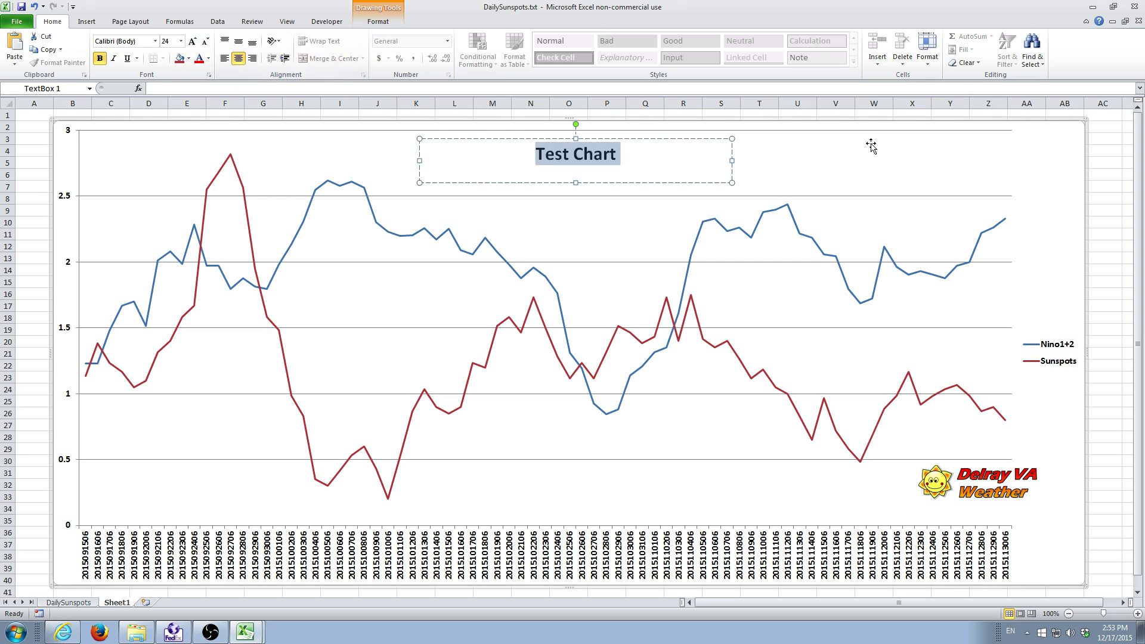
{"action": "left_click", "coordinate": [854, 157]}
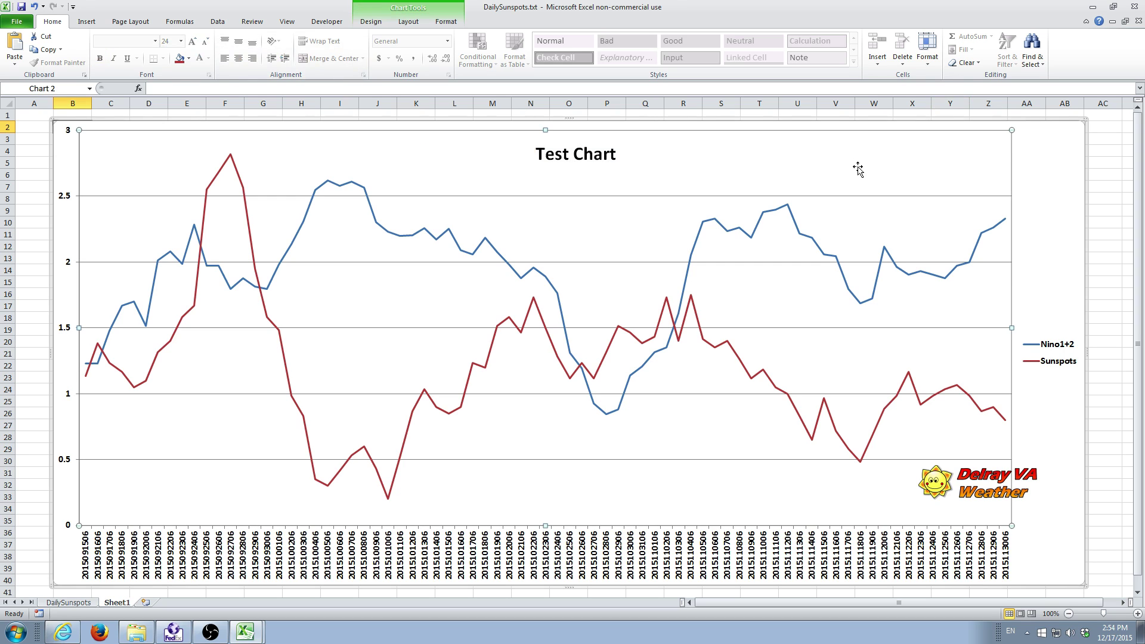